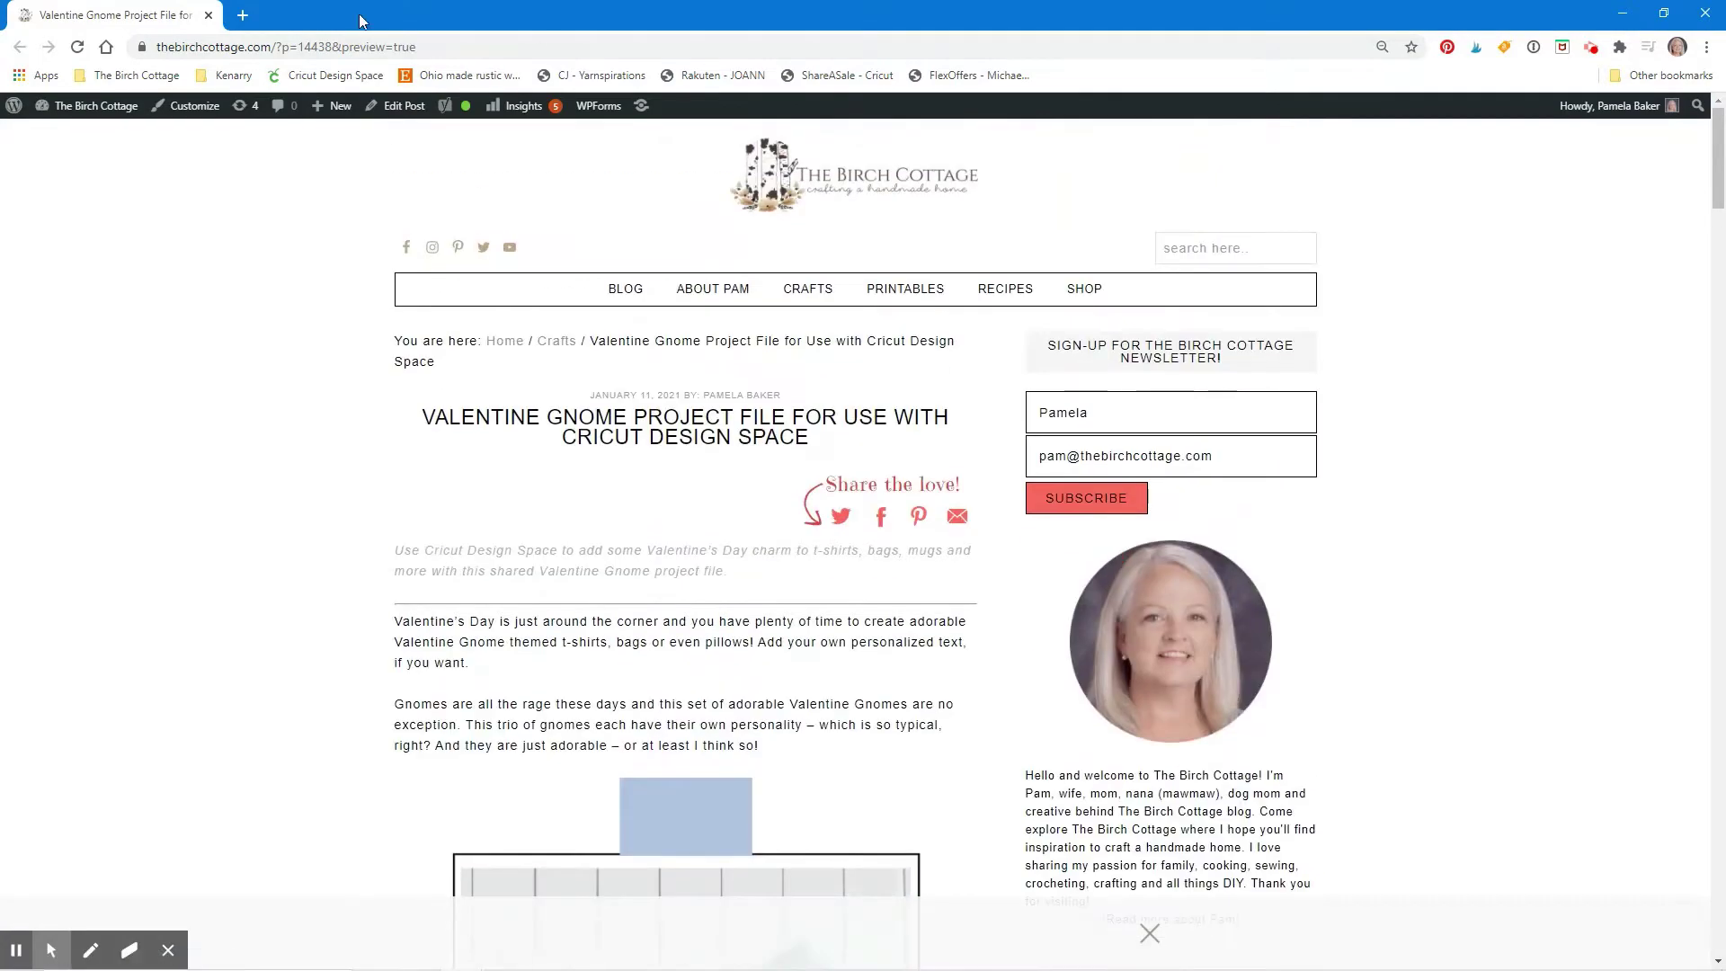
Scroll down the Valentine Gnome blog post to reach the shared project link.
scroll(774, 552, down, 20)
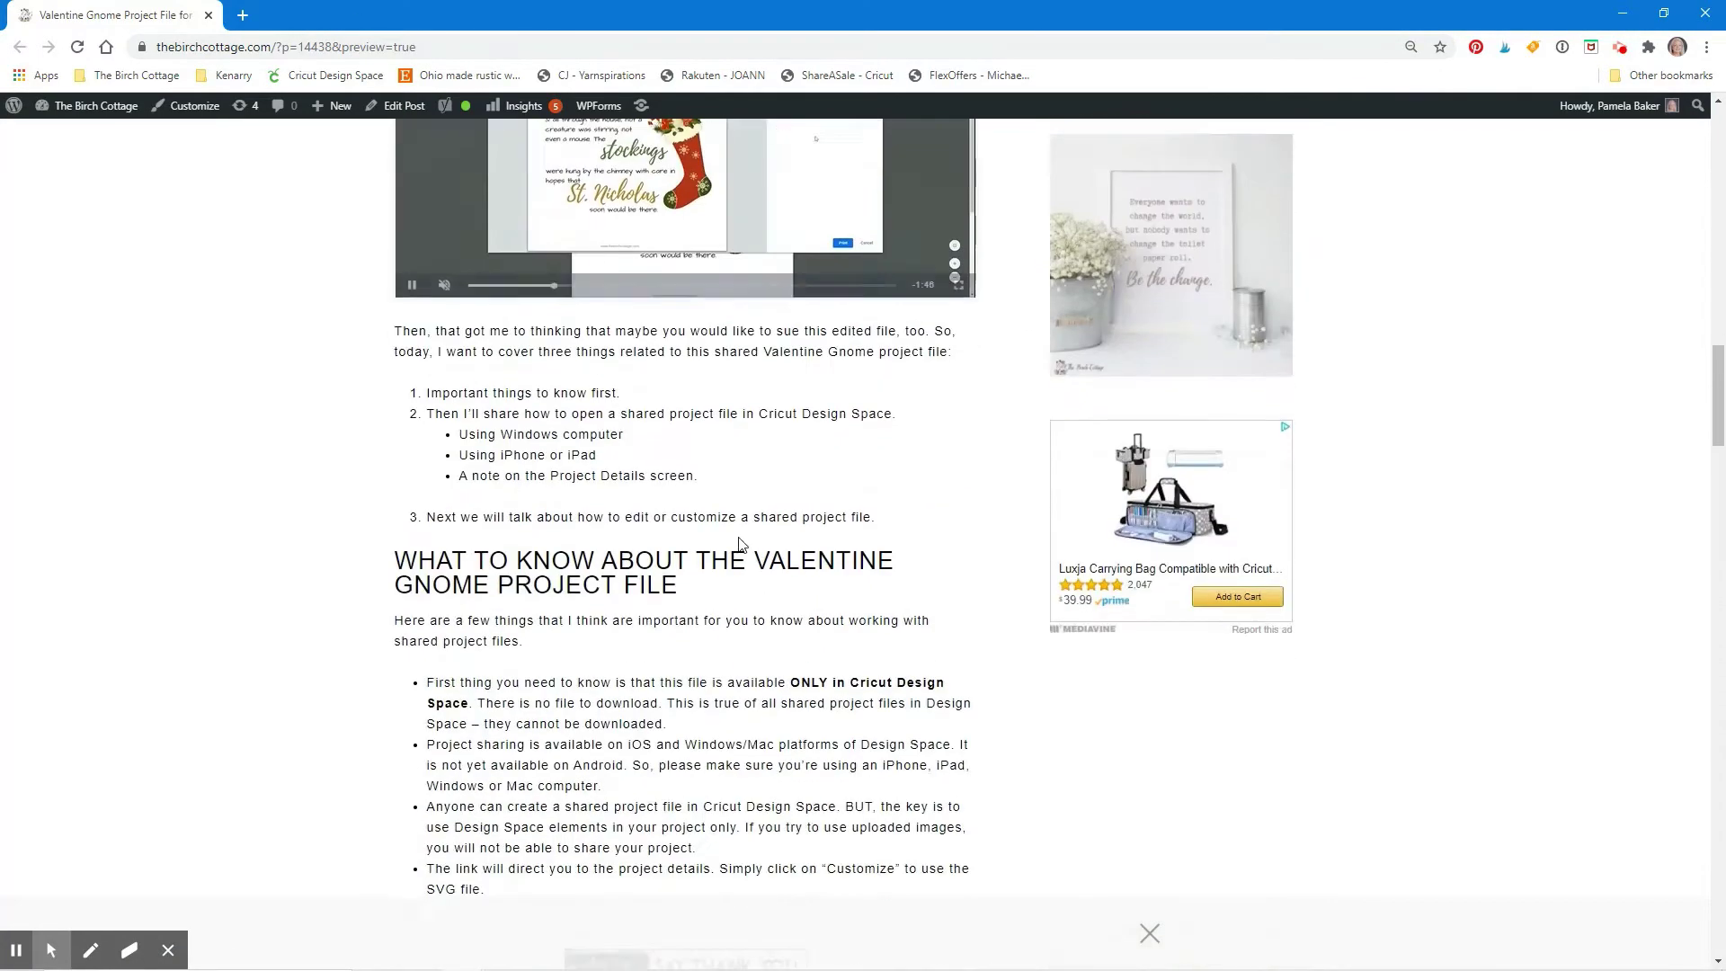
scroll(566, 482, down, 9)
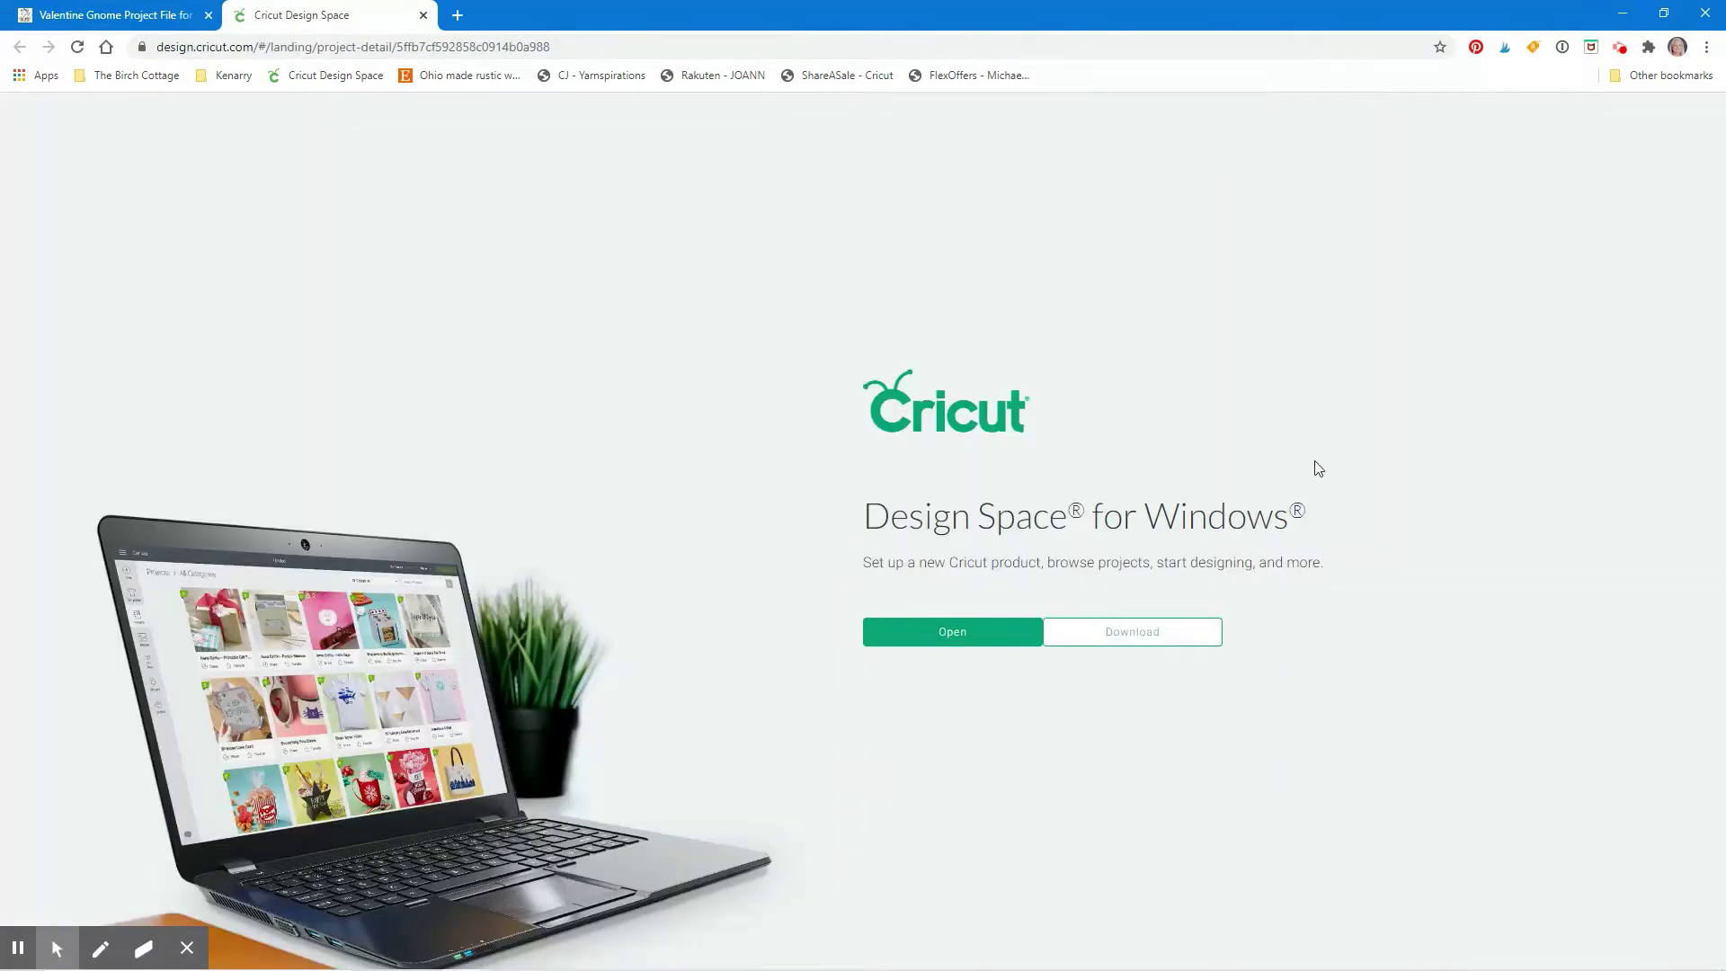
Launch the shared project in the Design Space desktop app and maximize the window.
click(964, 637)
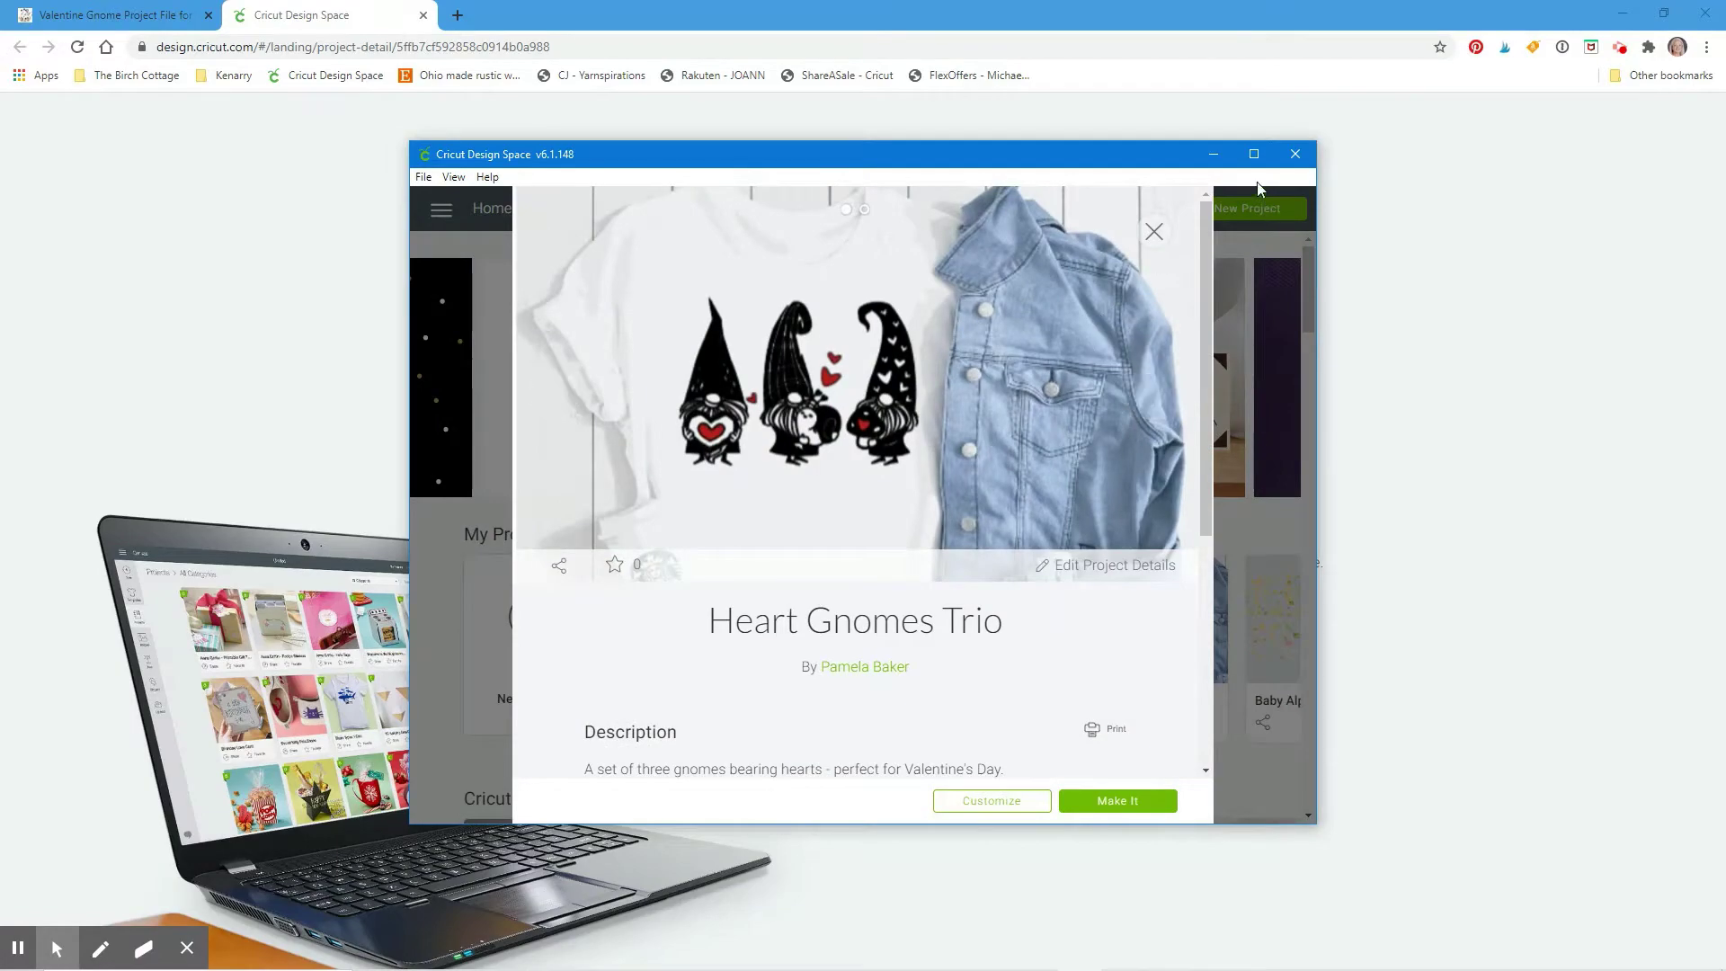
click(1254, 154)
scroll(908, 274, up, 1)
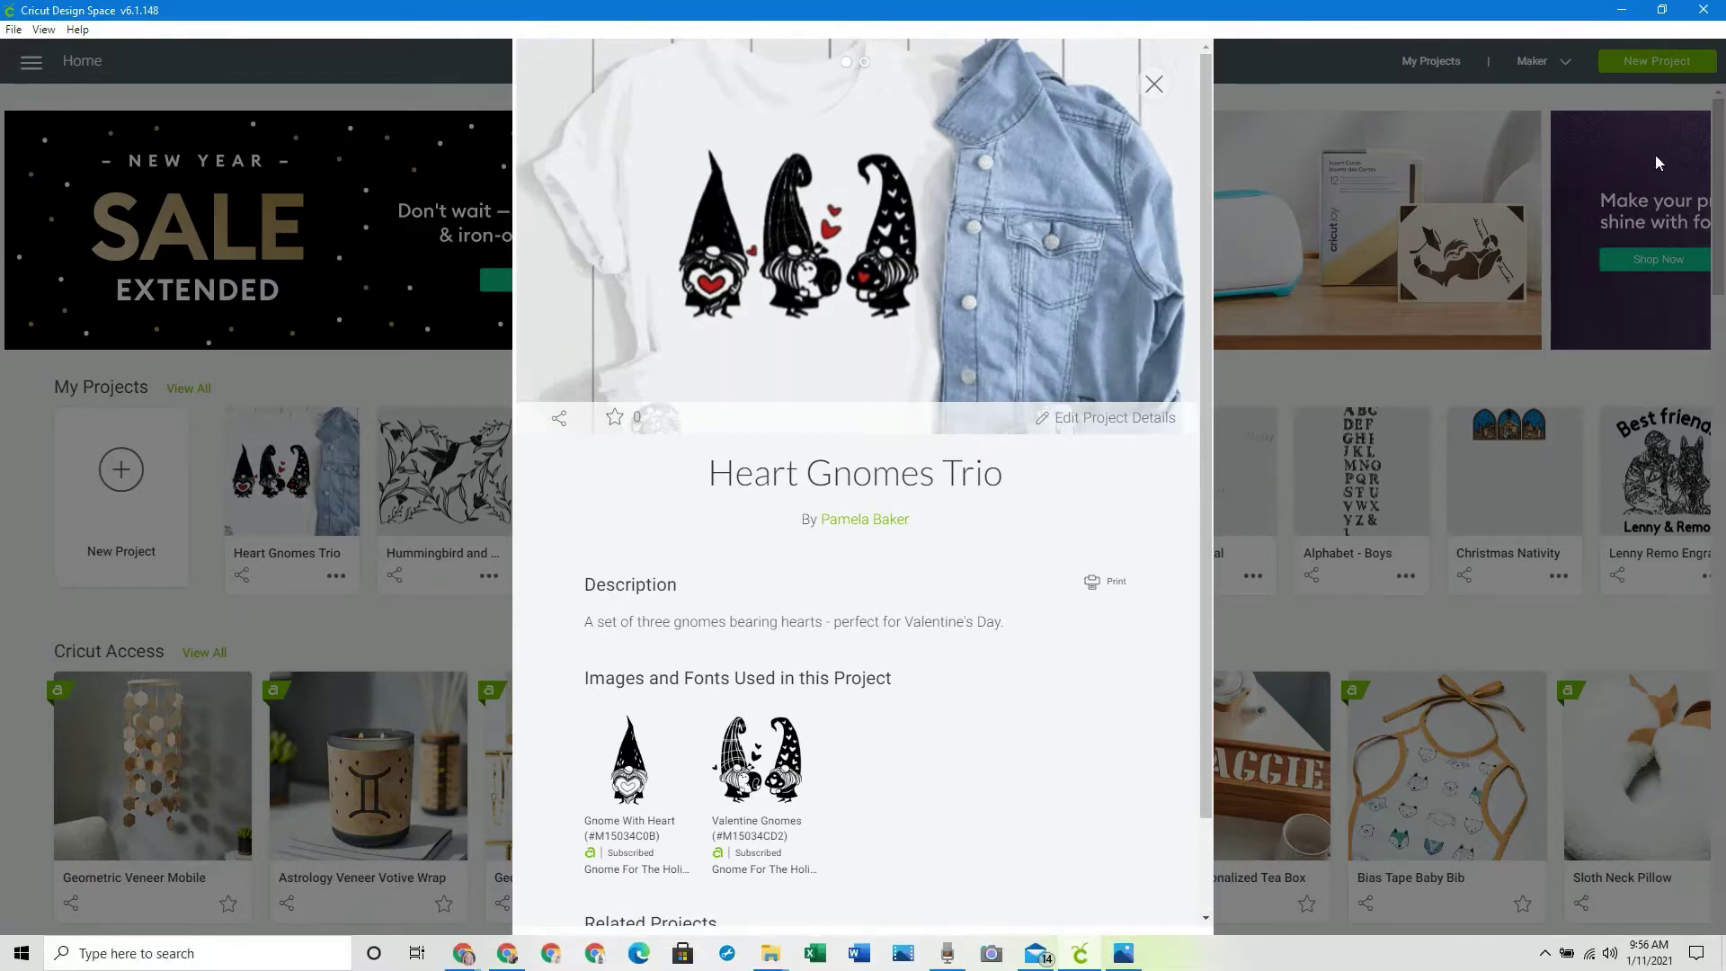
Review the Heart Gnomes Trio project details and open the project on the canvas.
click(1649, 58)
click(281, 517)
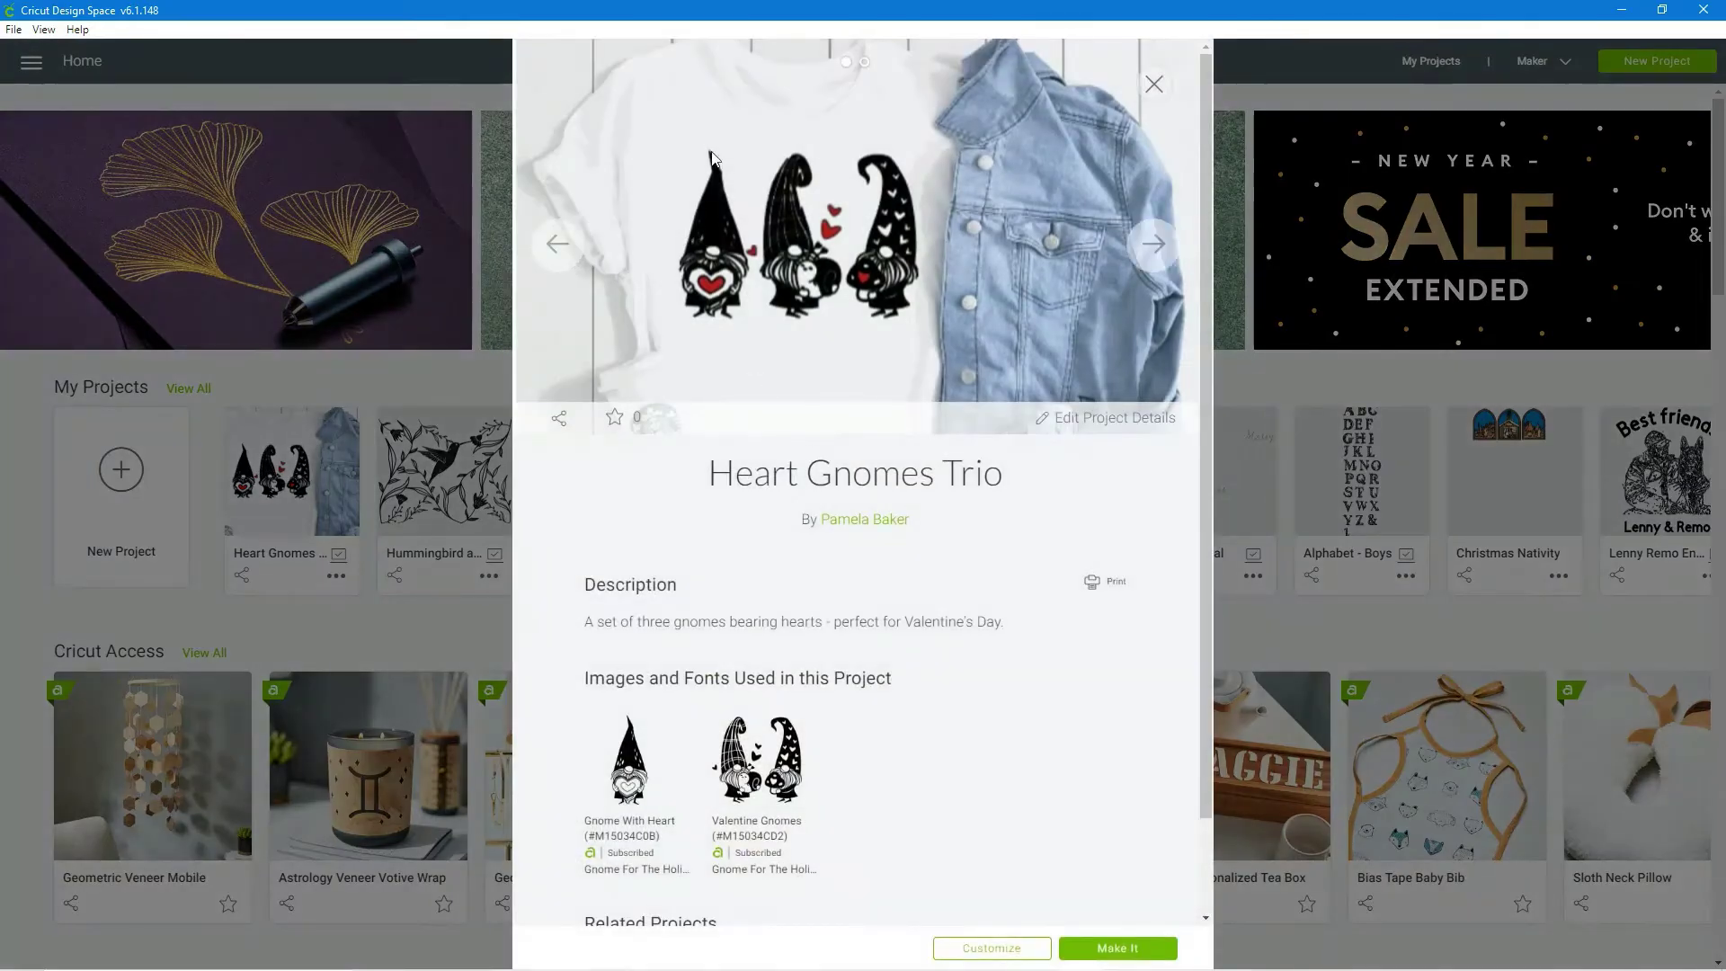
scroll(735, 604, down, 1)
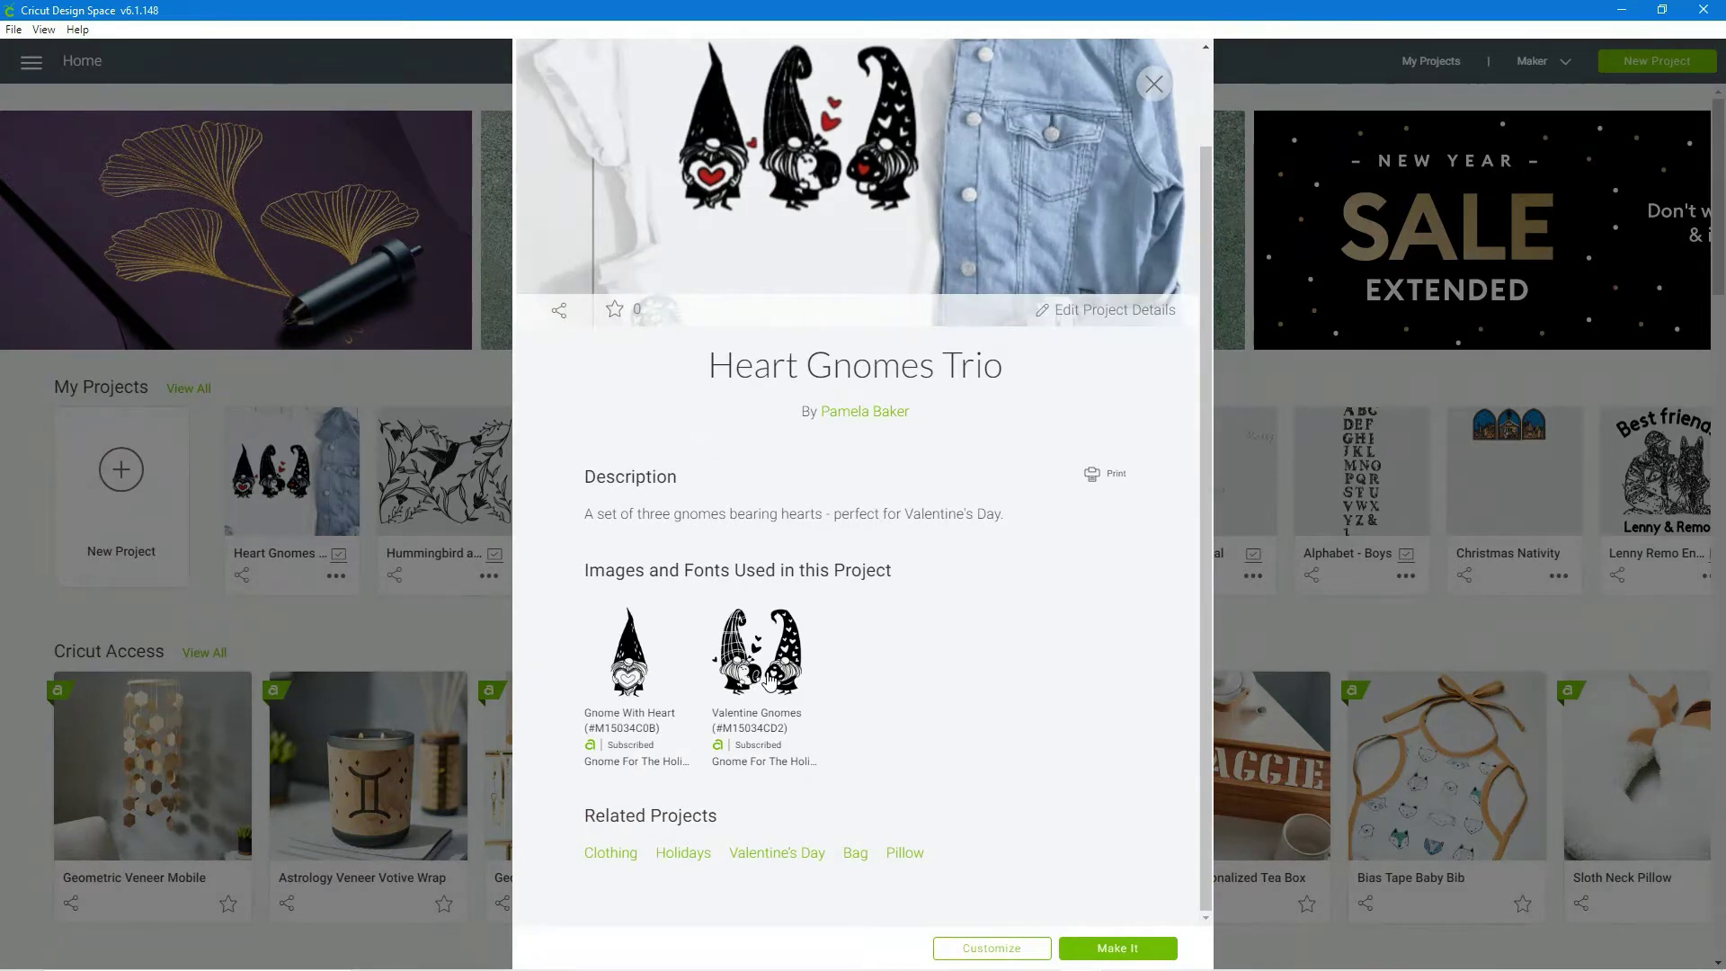
click(1003, 949)
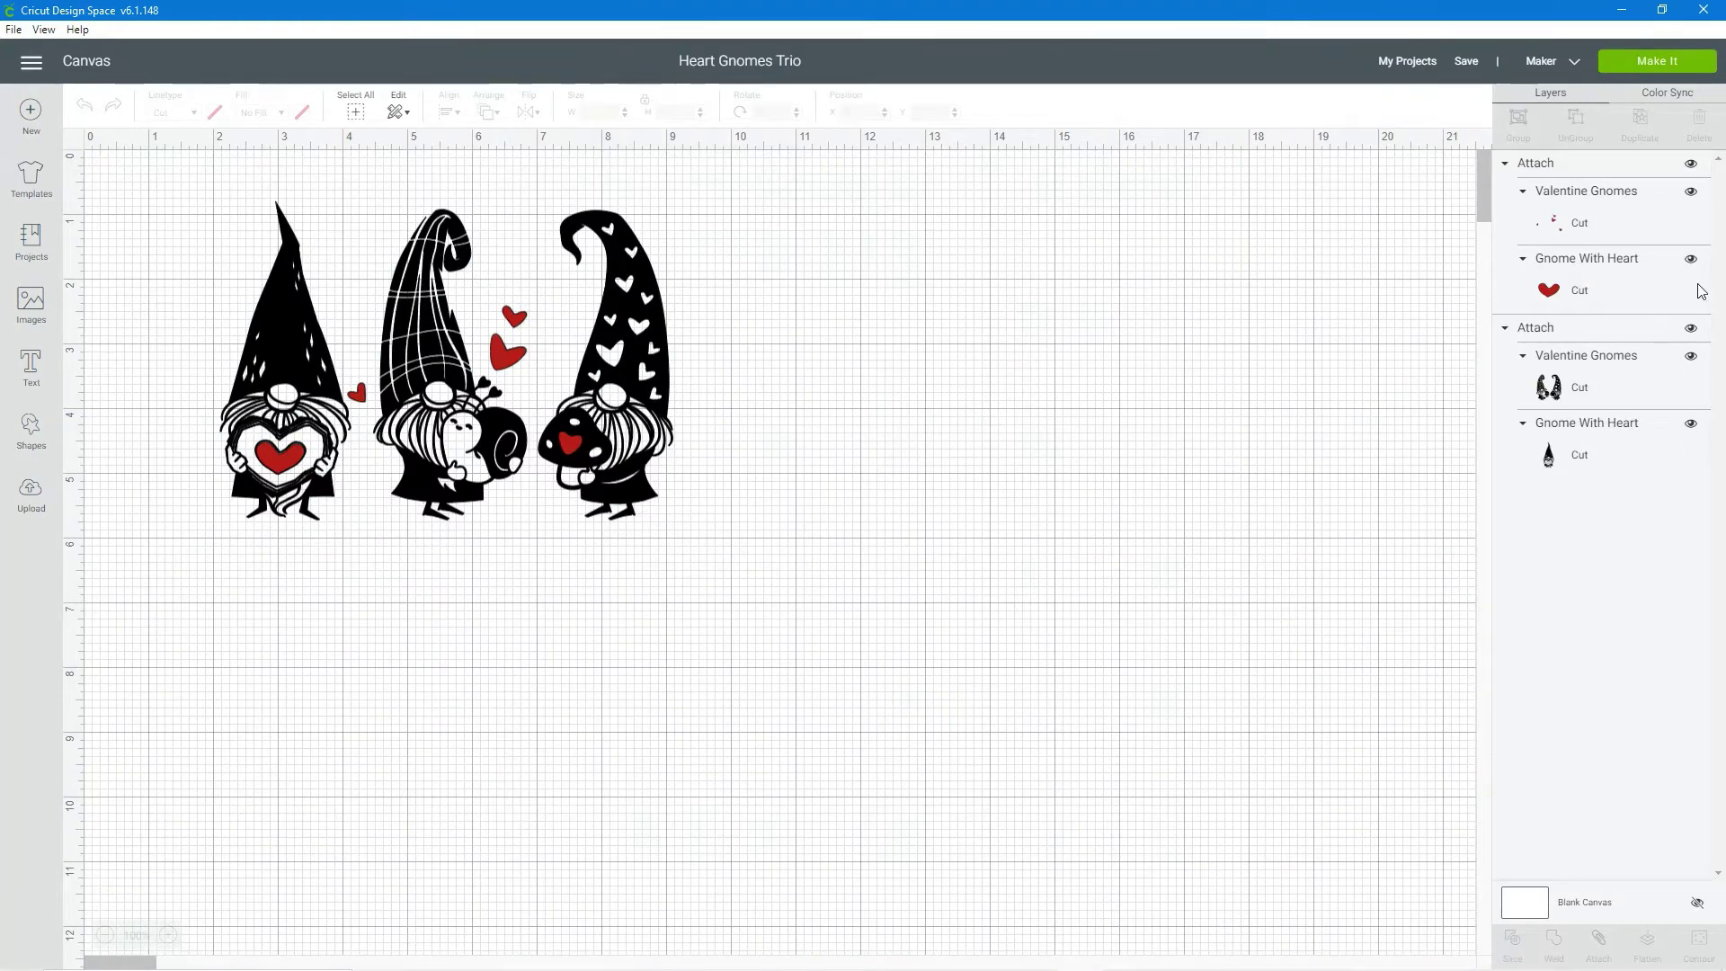
click(1611, 161)
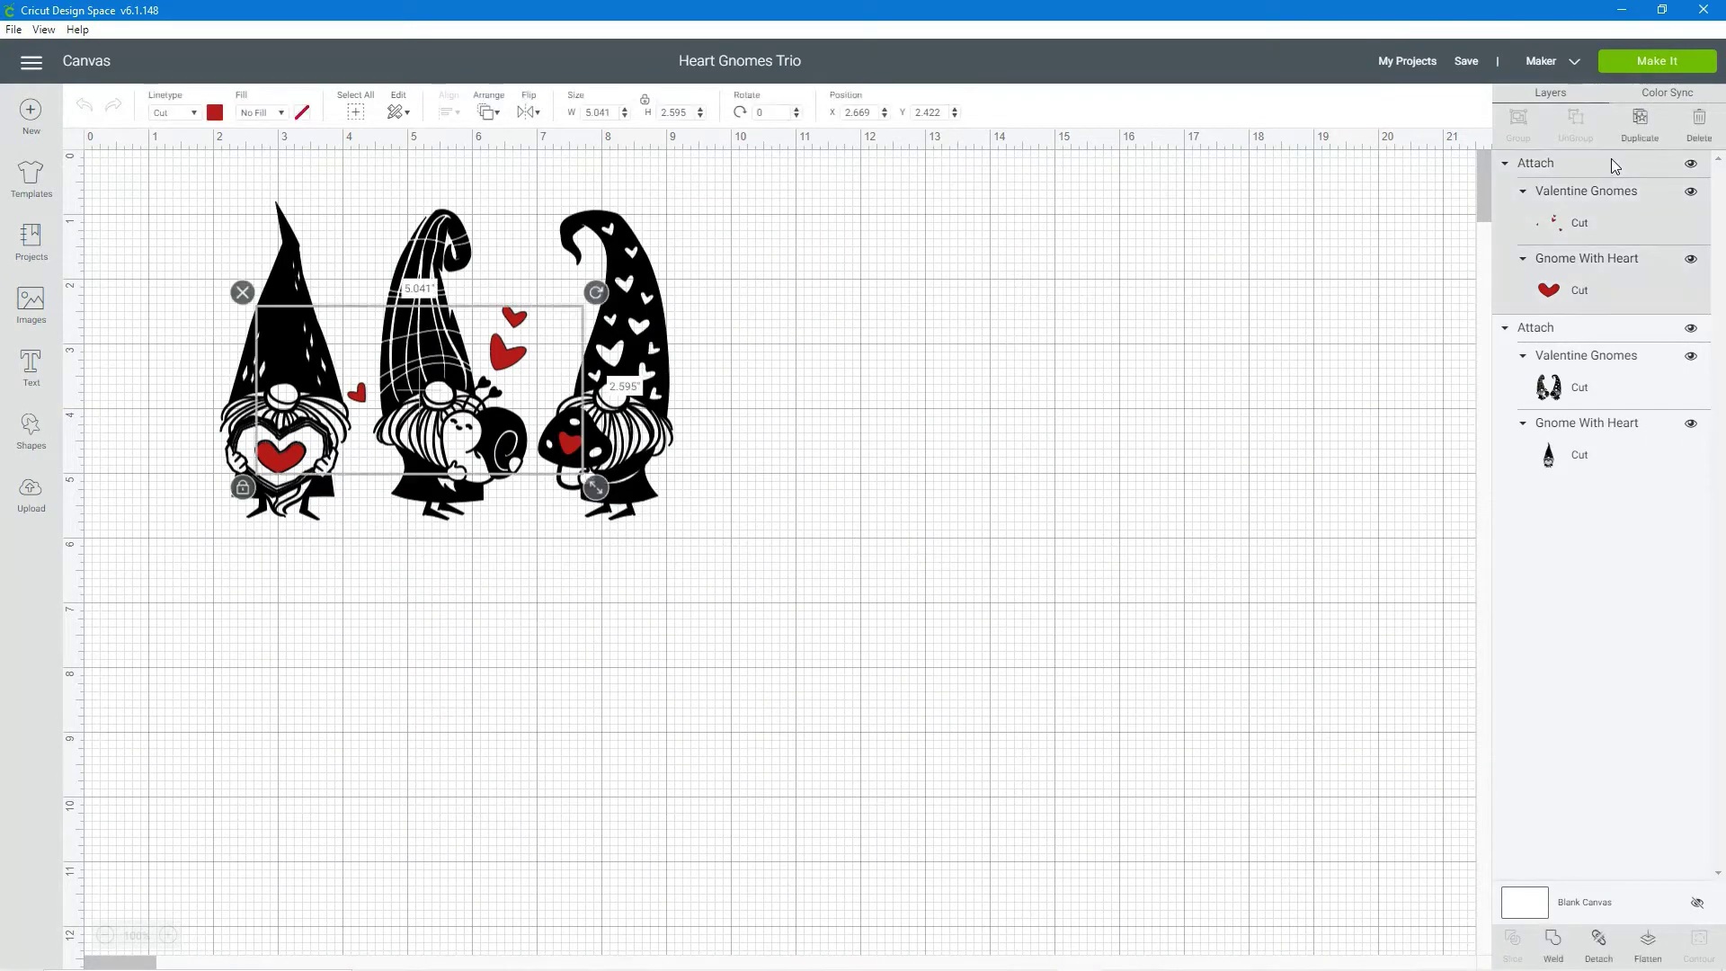
click(1690, 164)
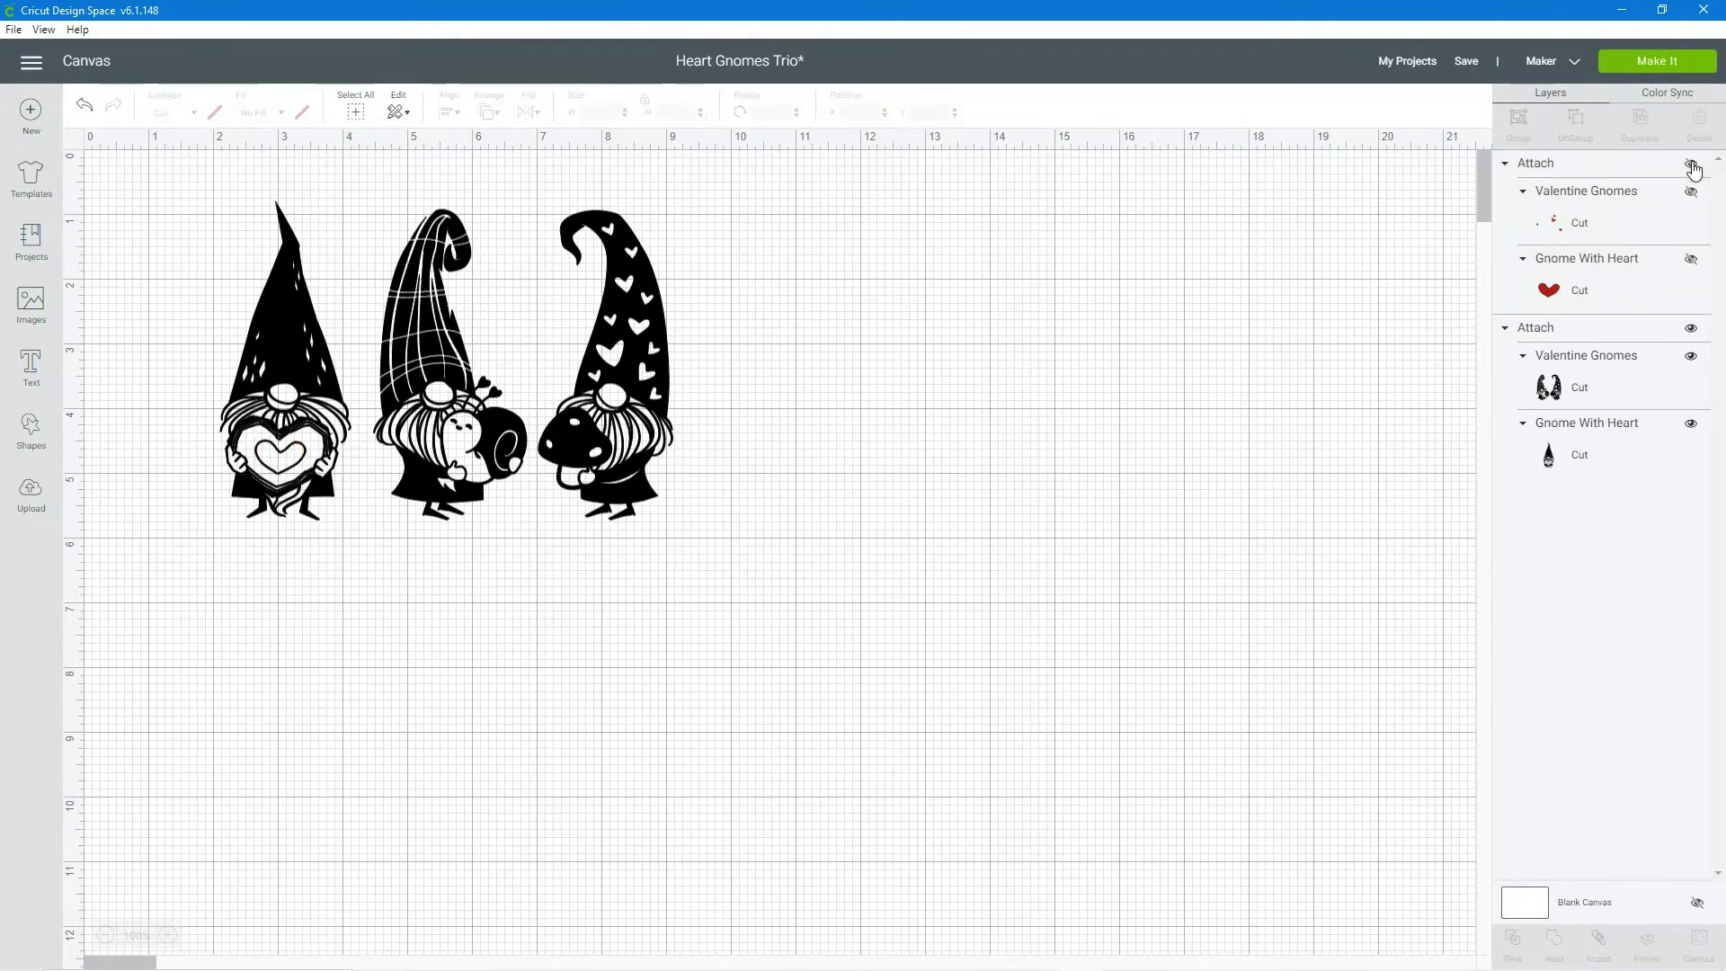
click(1691, 164)
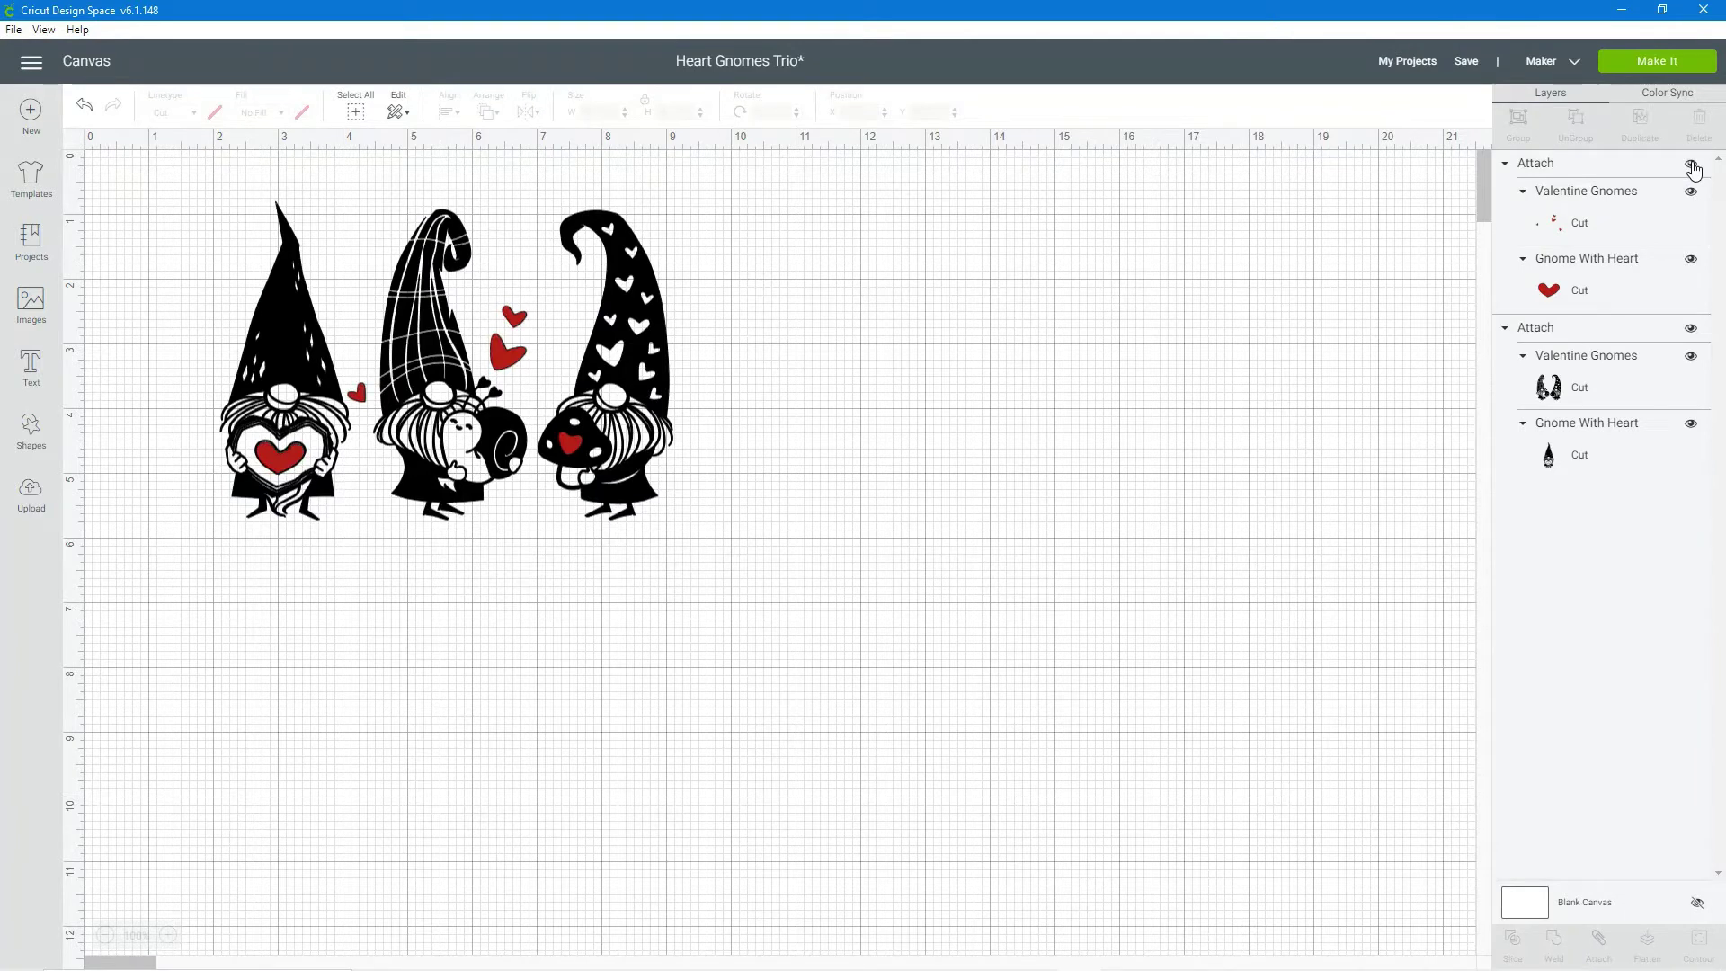
click(1631, 382)
click(1690, 329)
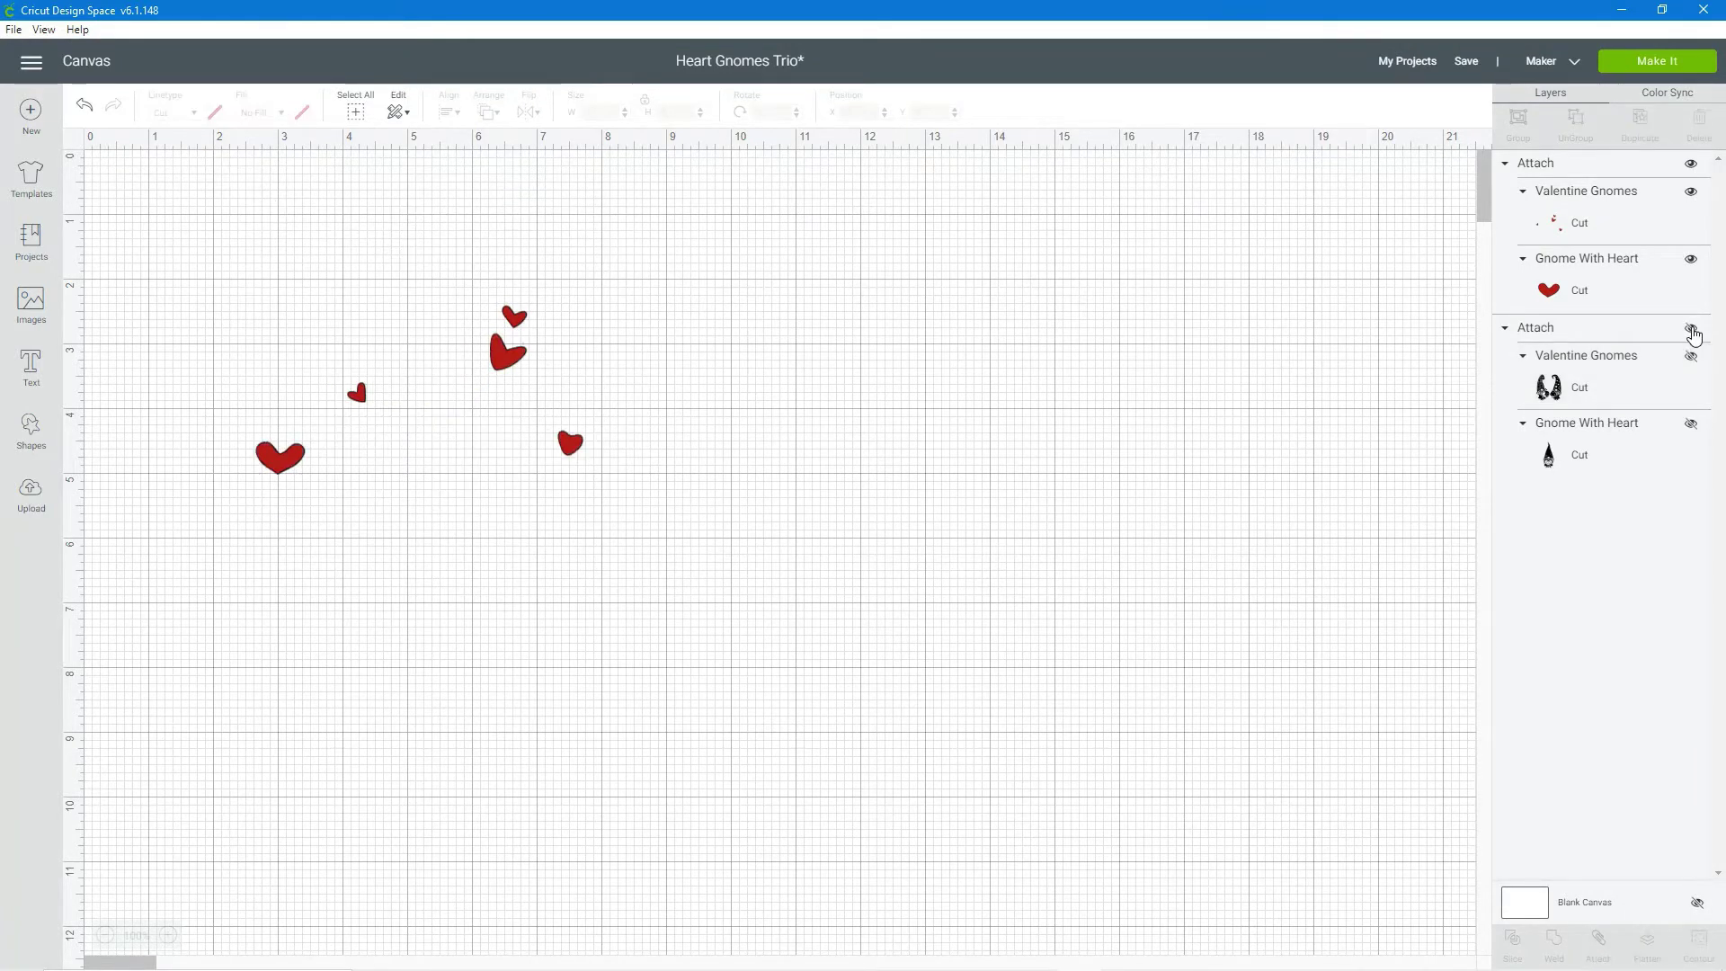
click(1690, 329)
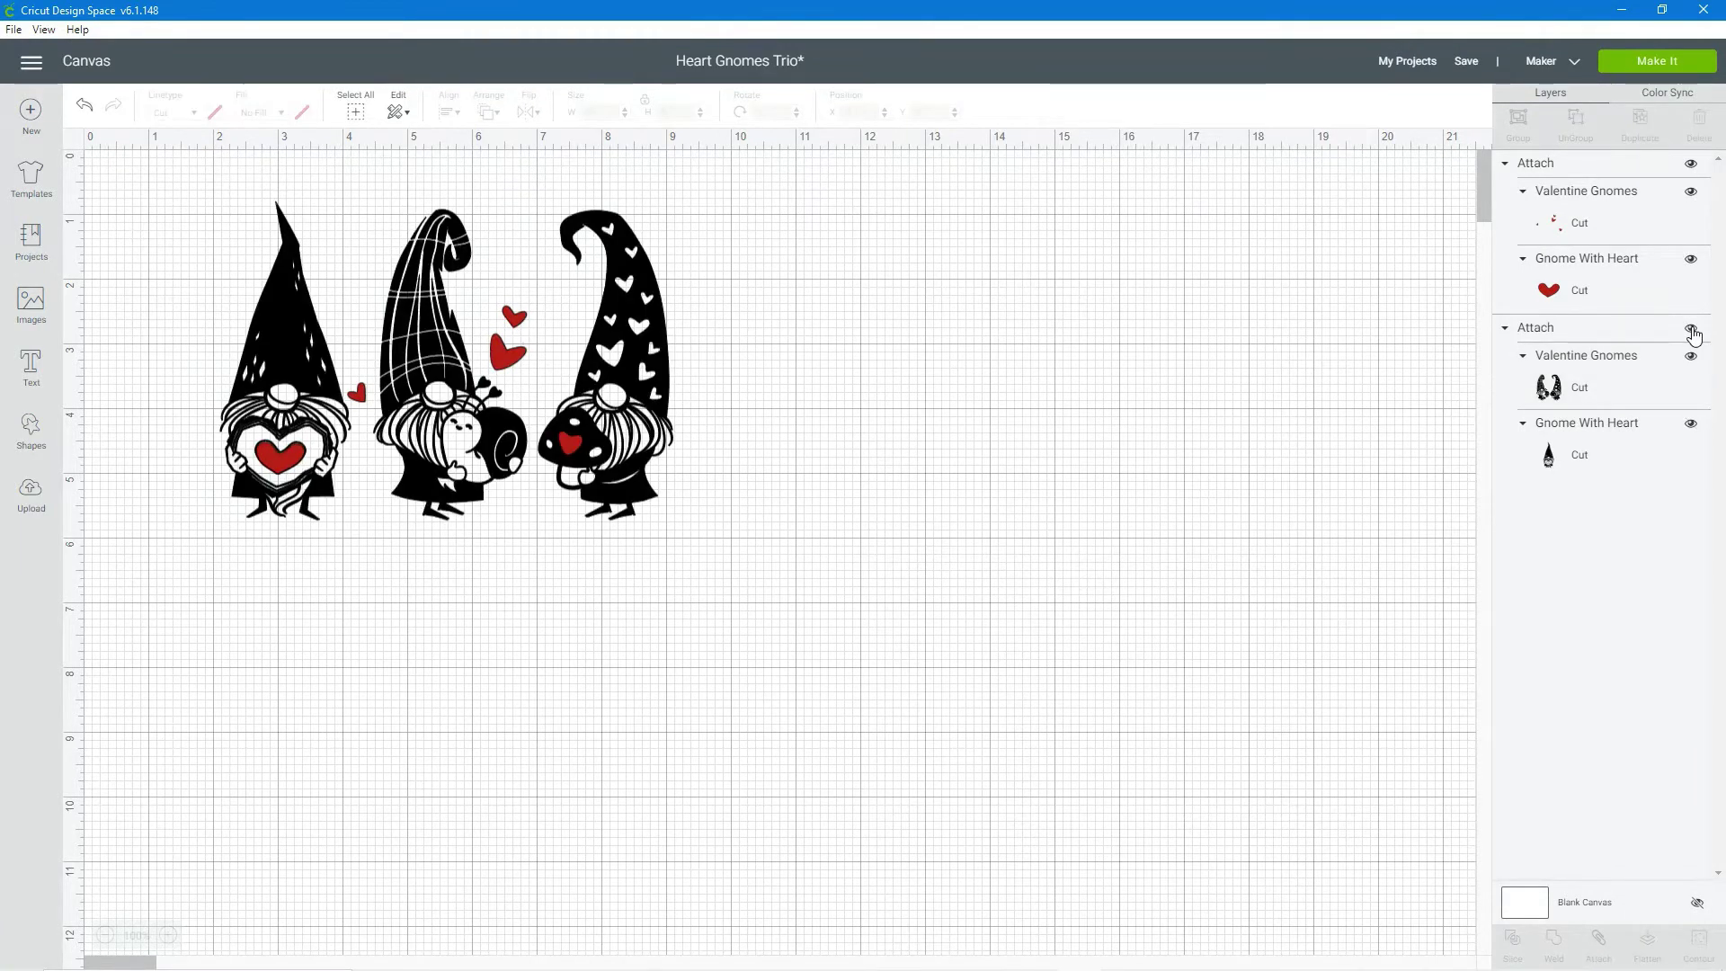
Select the black gnome and red hearts groups and try resizing them by dragging.
click(1585, 331)
shift+click(1571, 160)
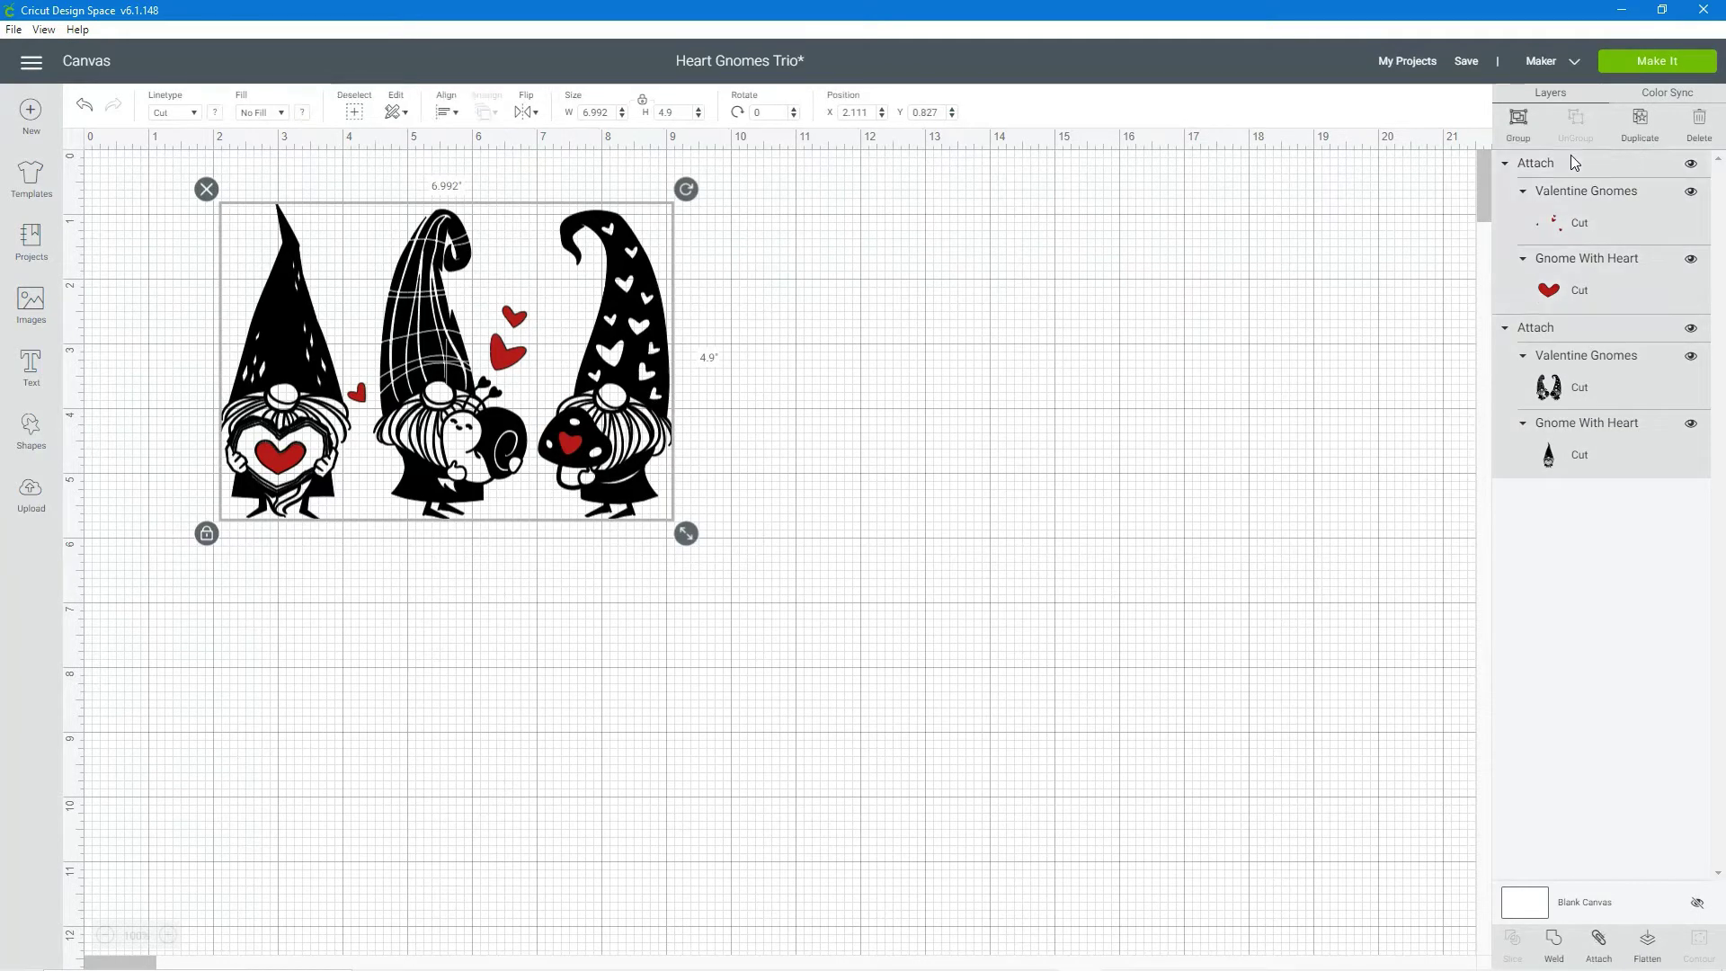
drag(685, 536, 935, 800)
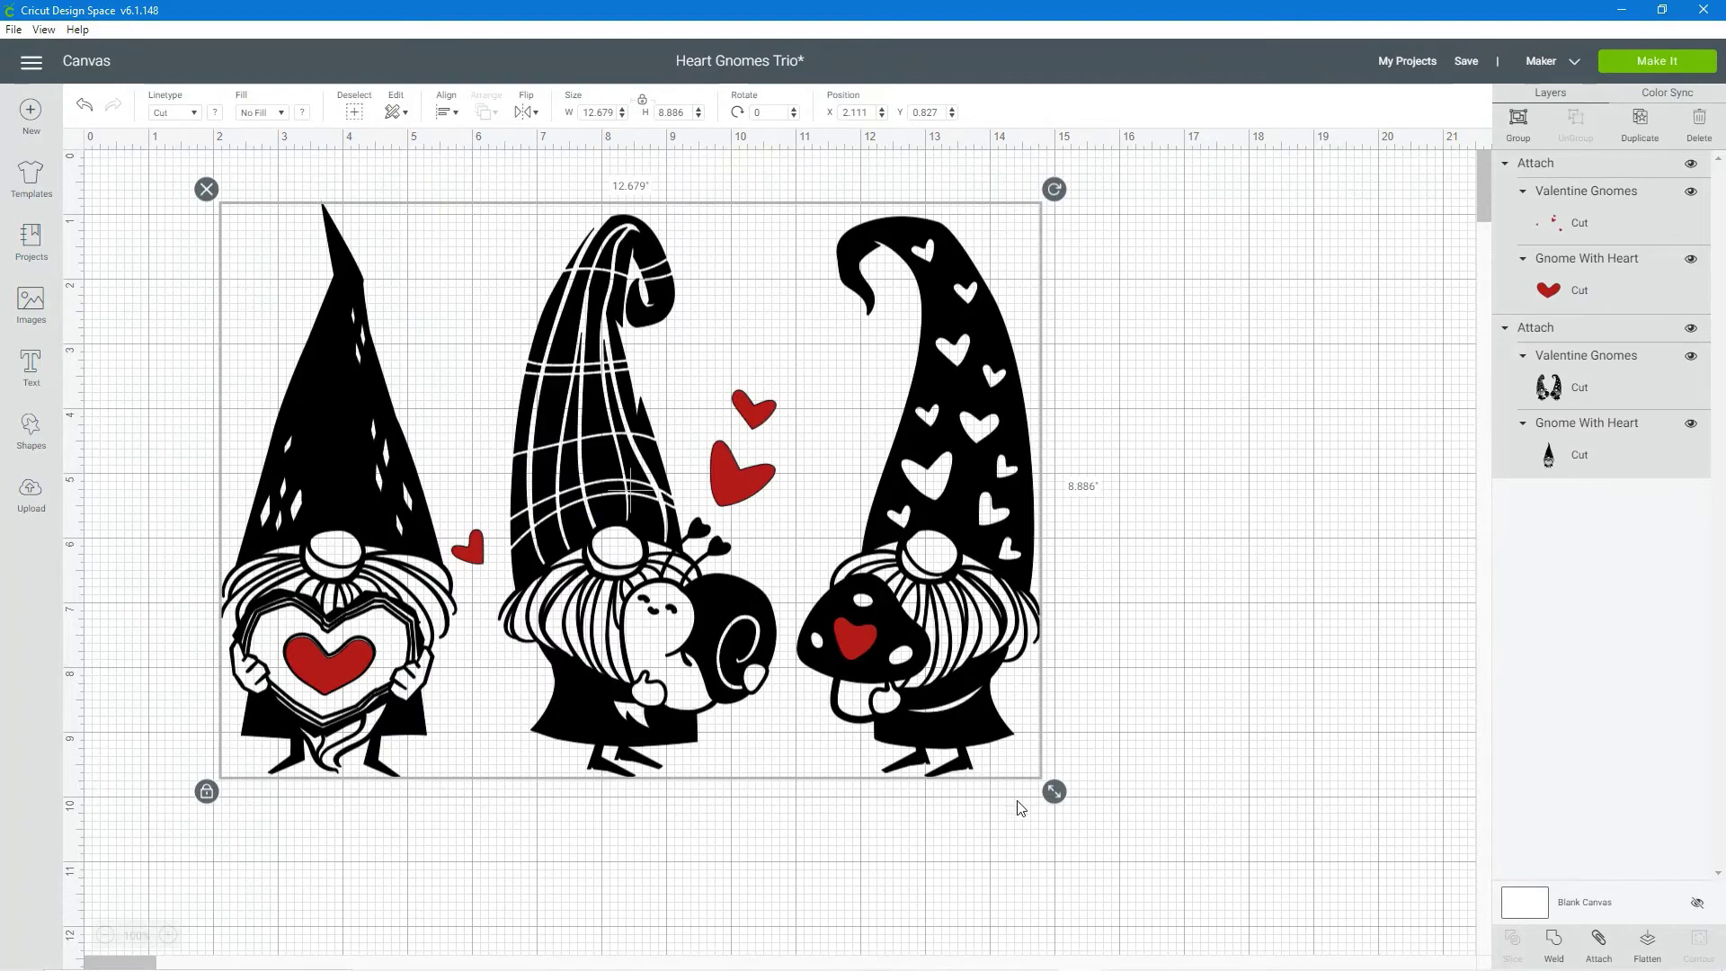
drag(1059, 799, 389, 462)
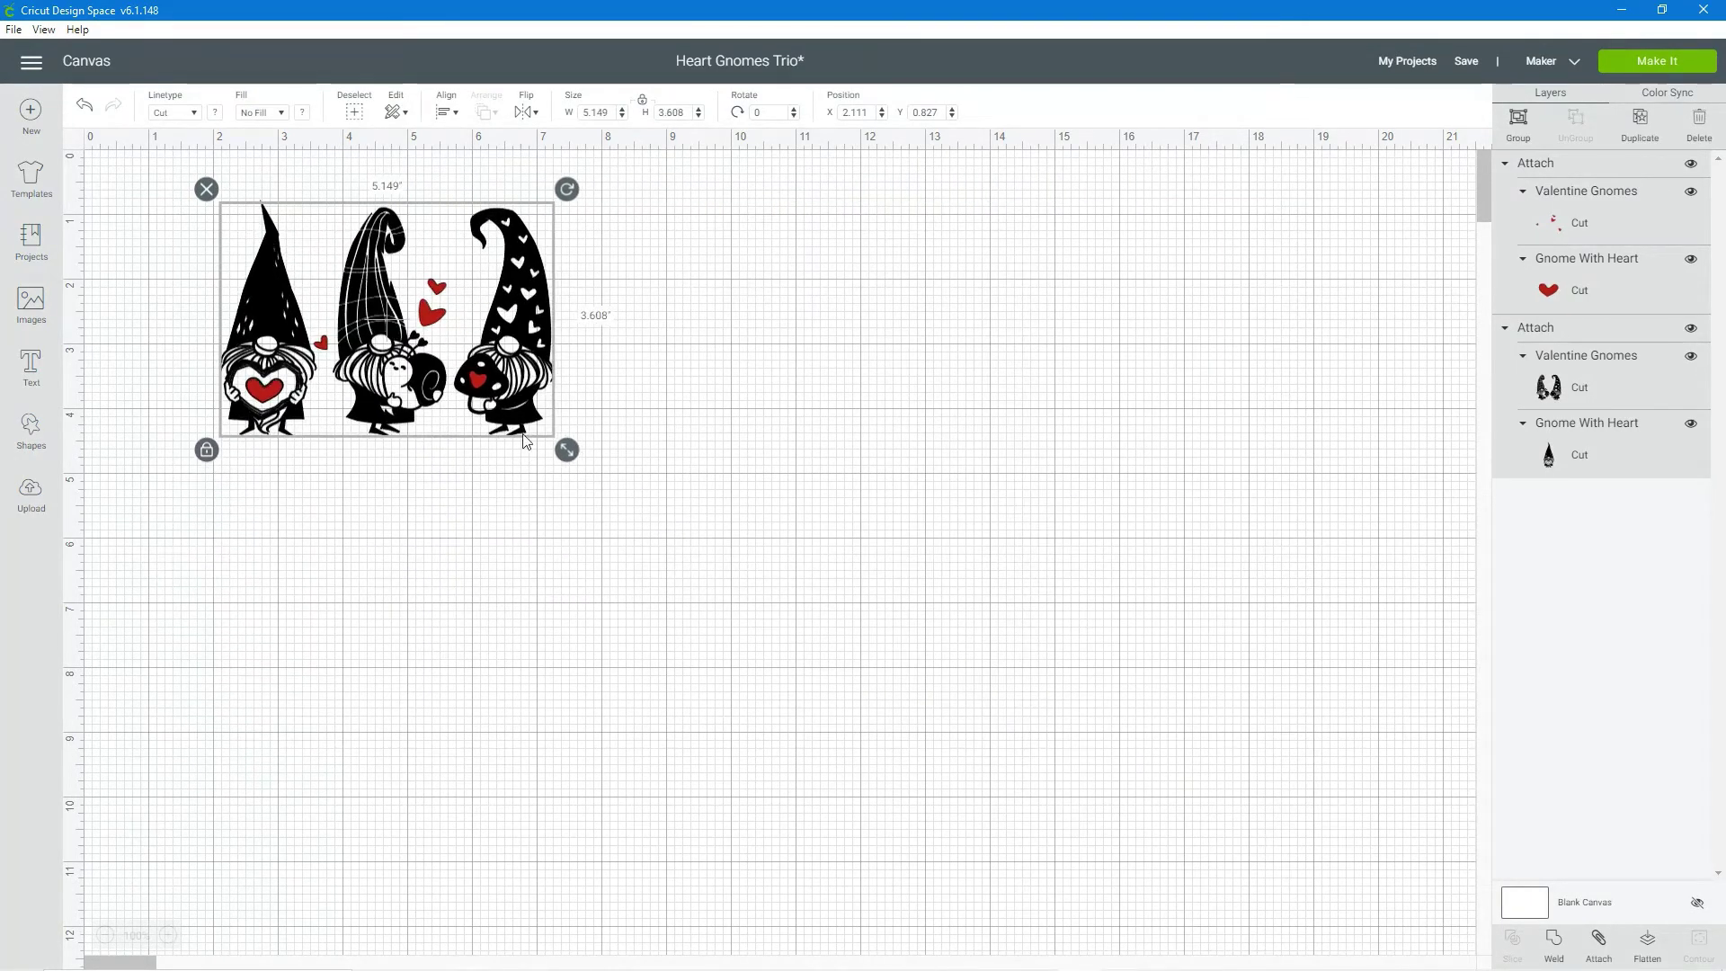
drag(570, 461, 546, 444)
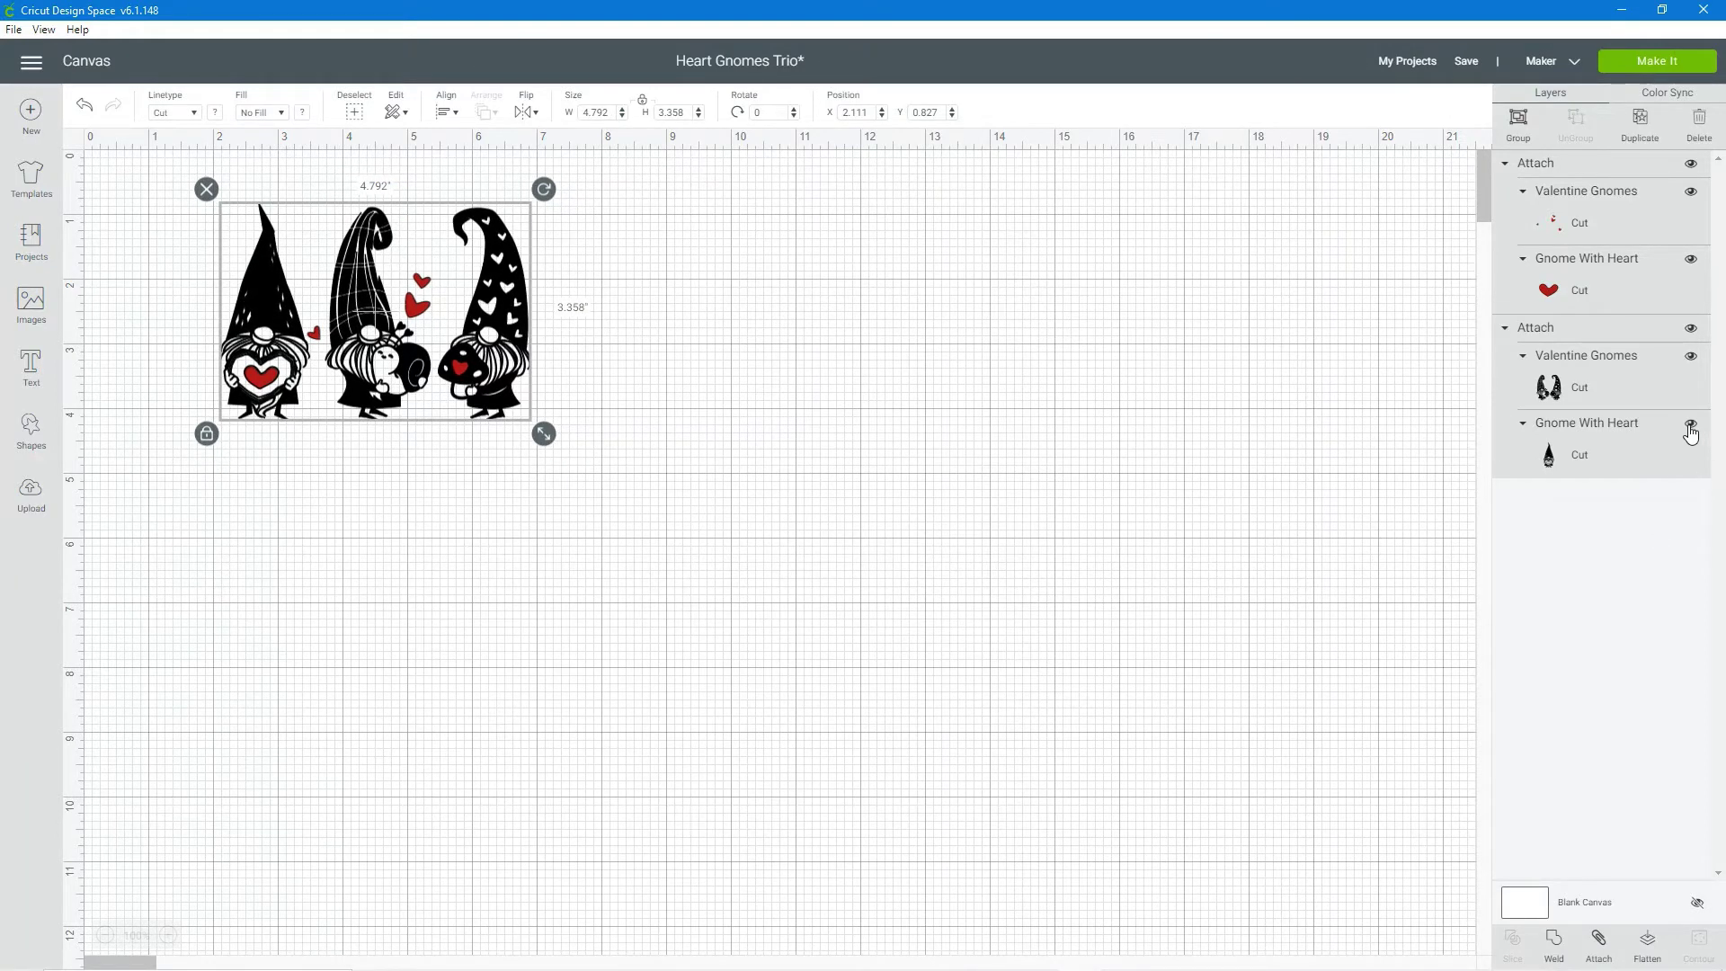
Hide the left gnome and its red heart layers, then show them again.
click(1690, 424)
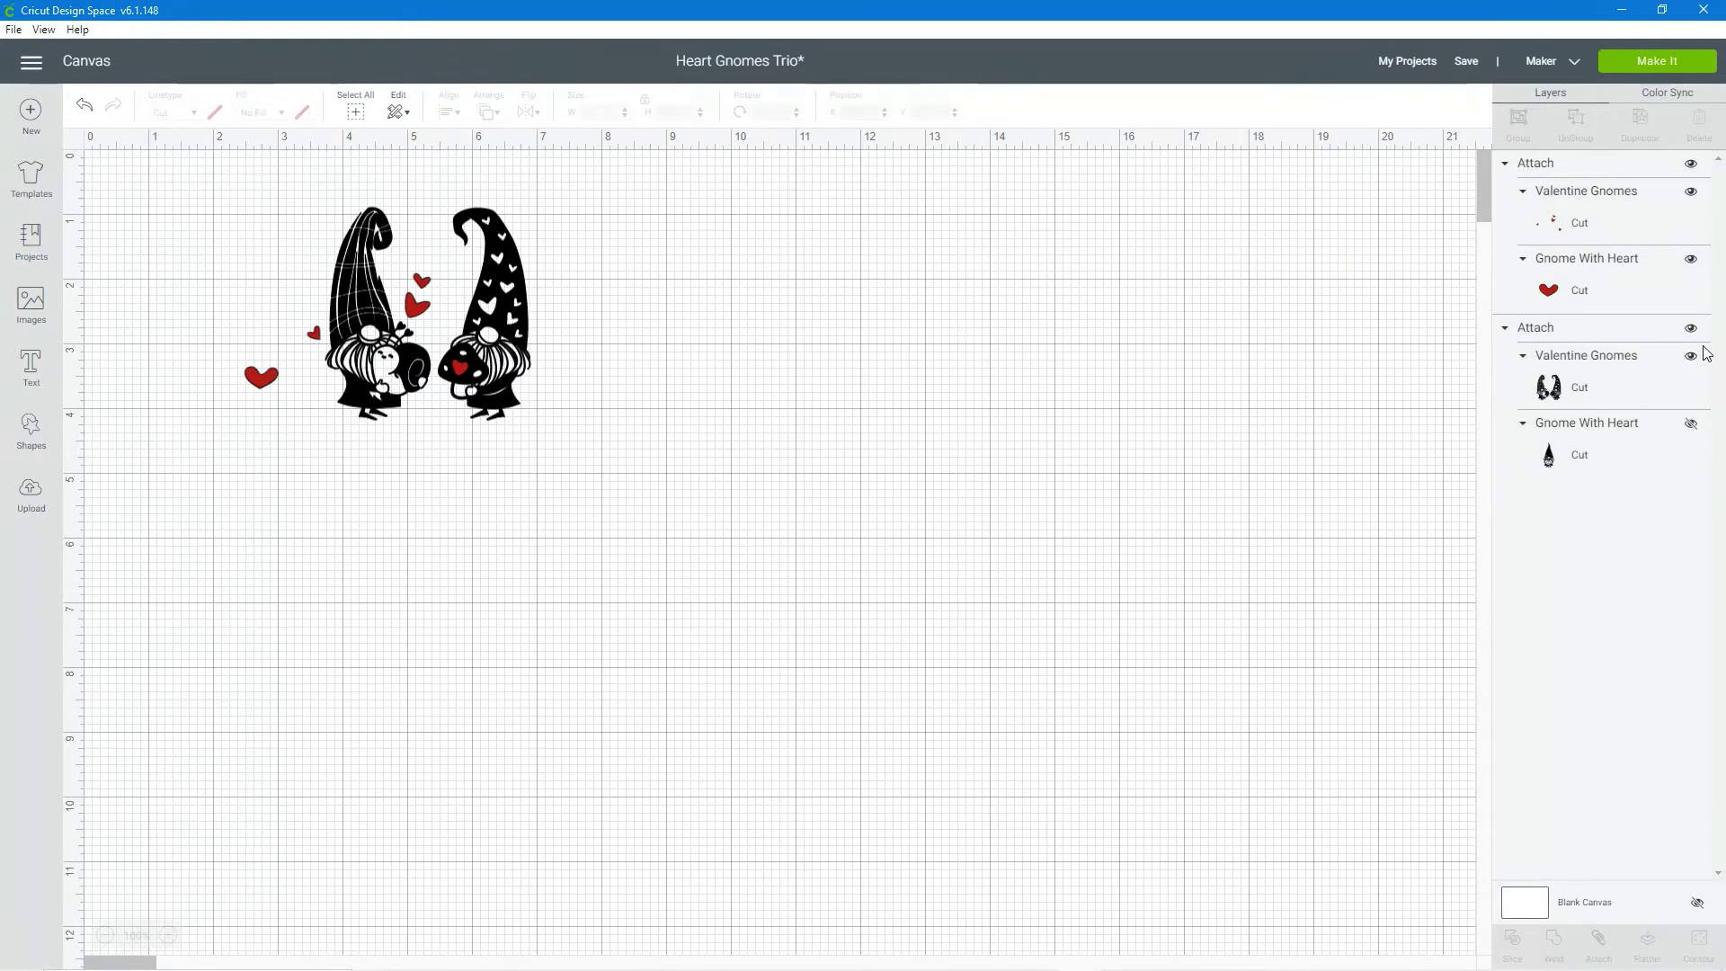
click(1690, 261)
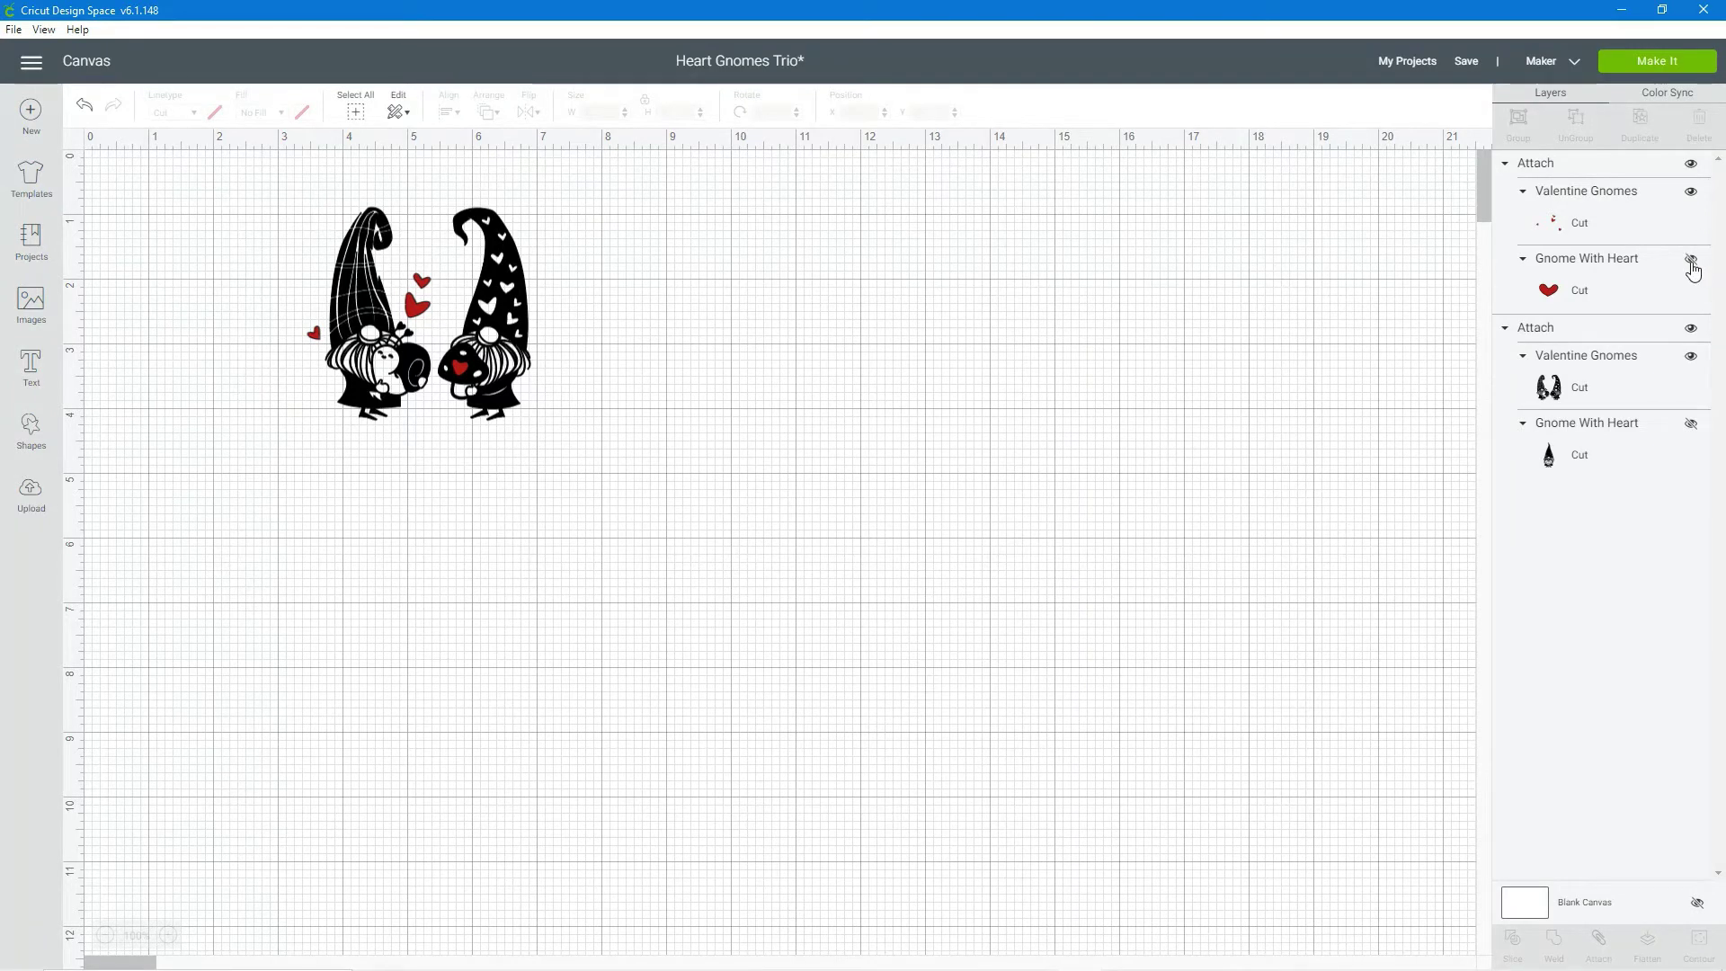
click(1689, 261)
click(1690, 424)
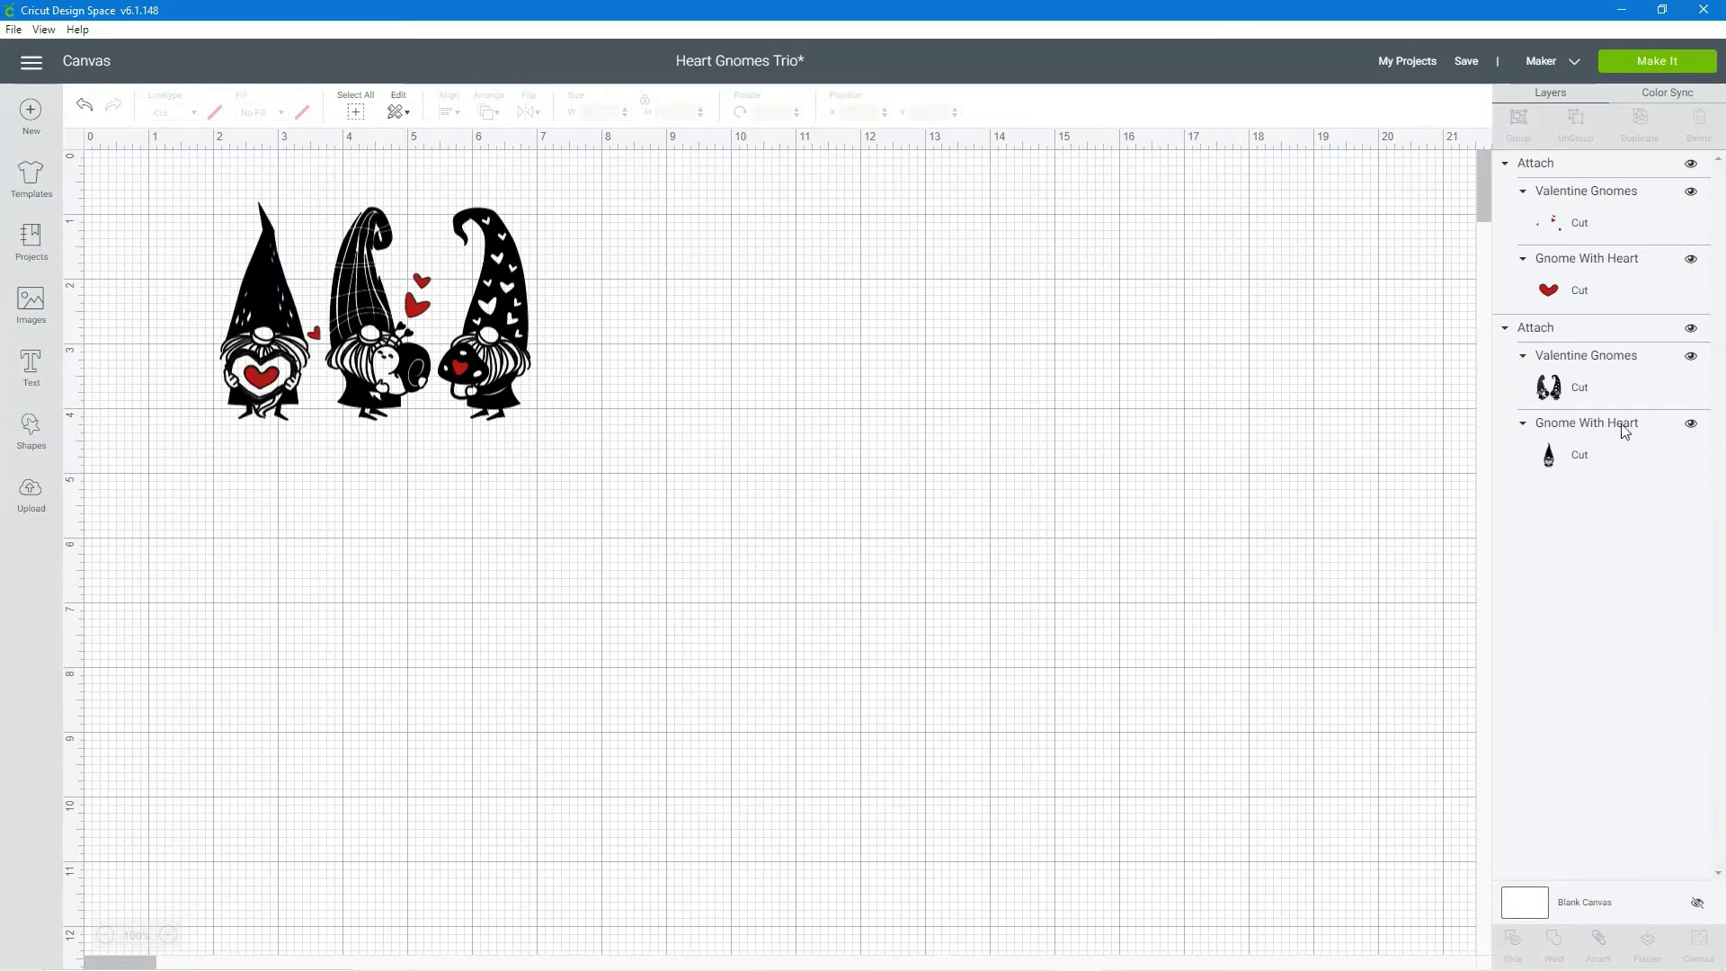
Select all gnomes and hearts and set the design width to 7 in.
click(1559, 364)
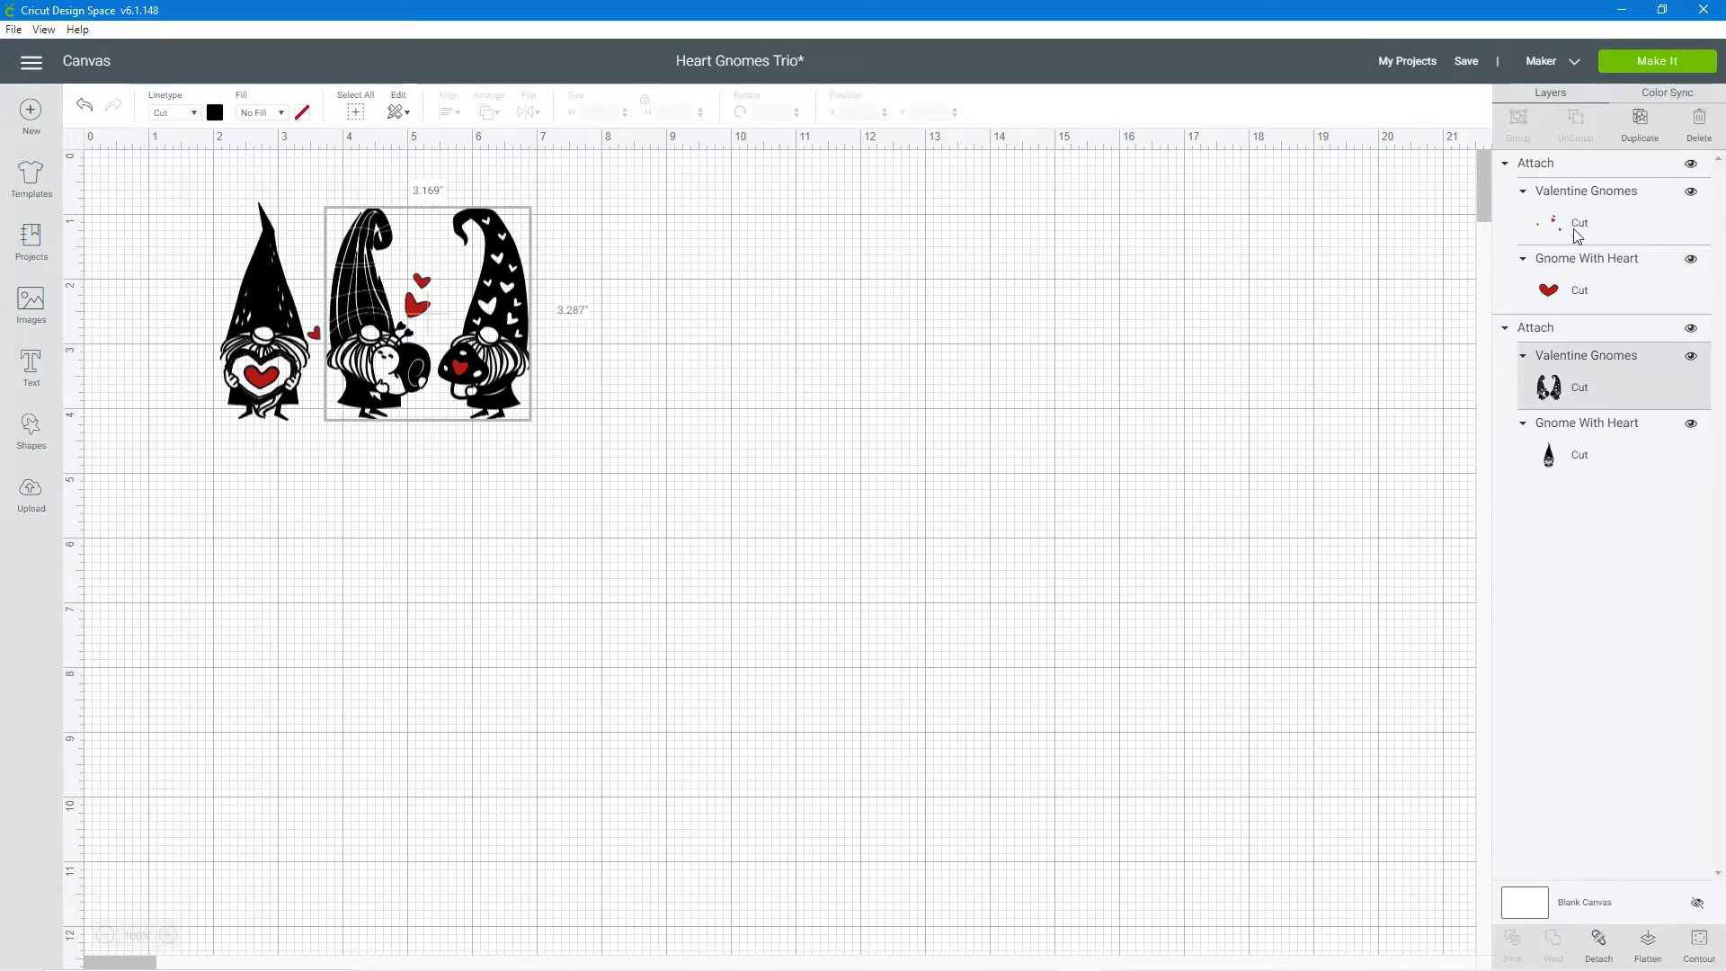
click(1563, 333)
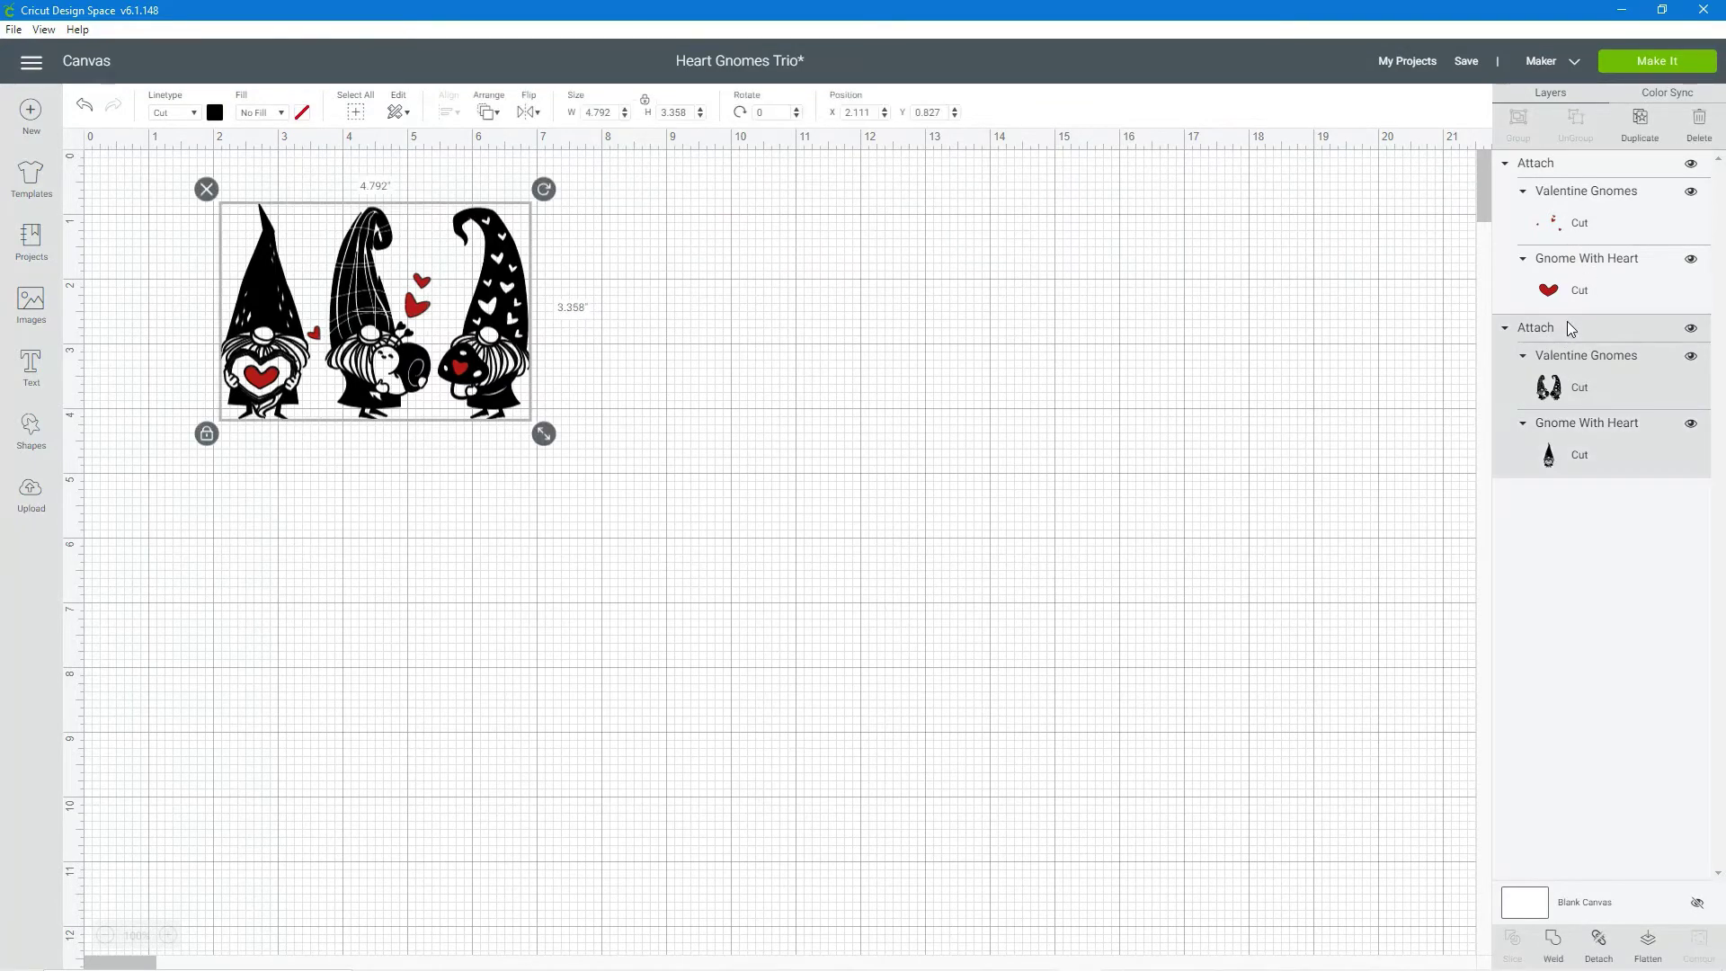
drag(728, 577, 81, 197)
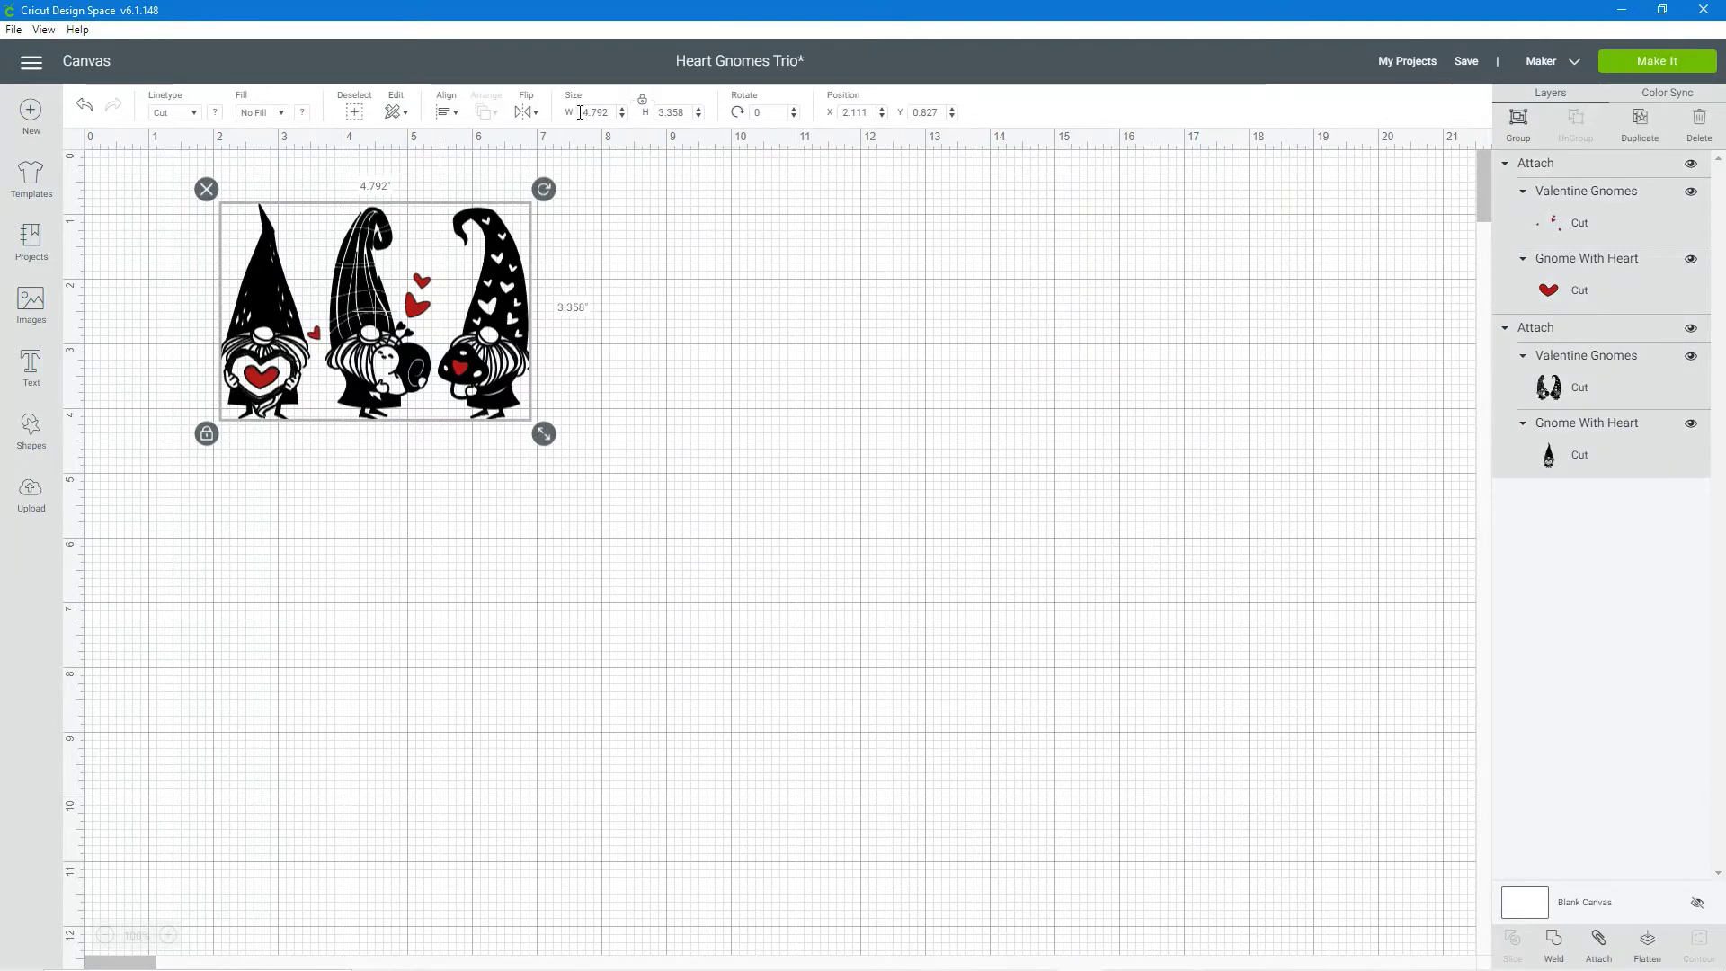
double_click(589, 112)
text(7)
key(Return)
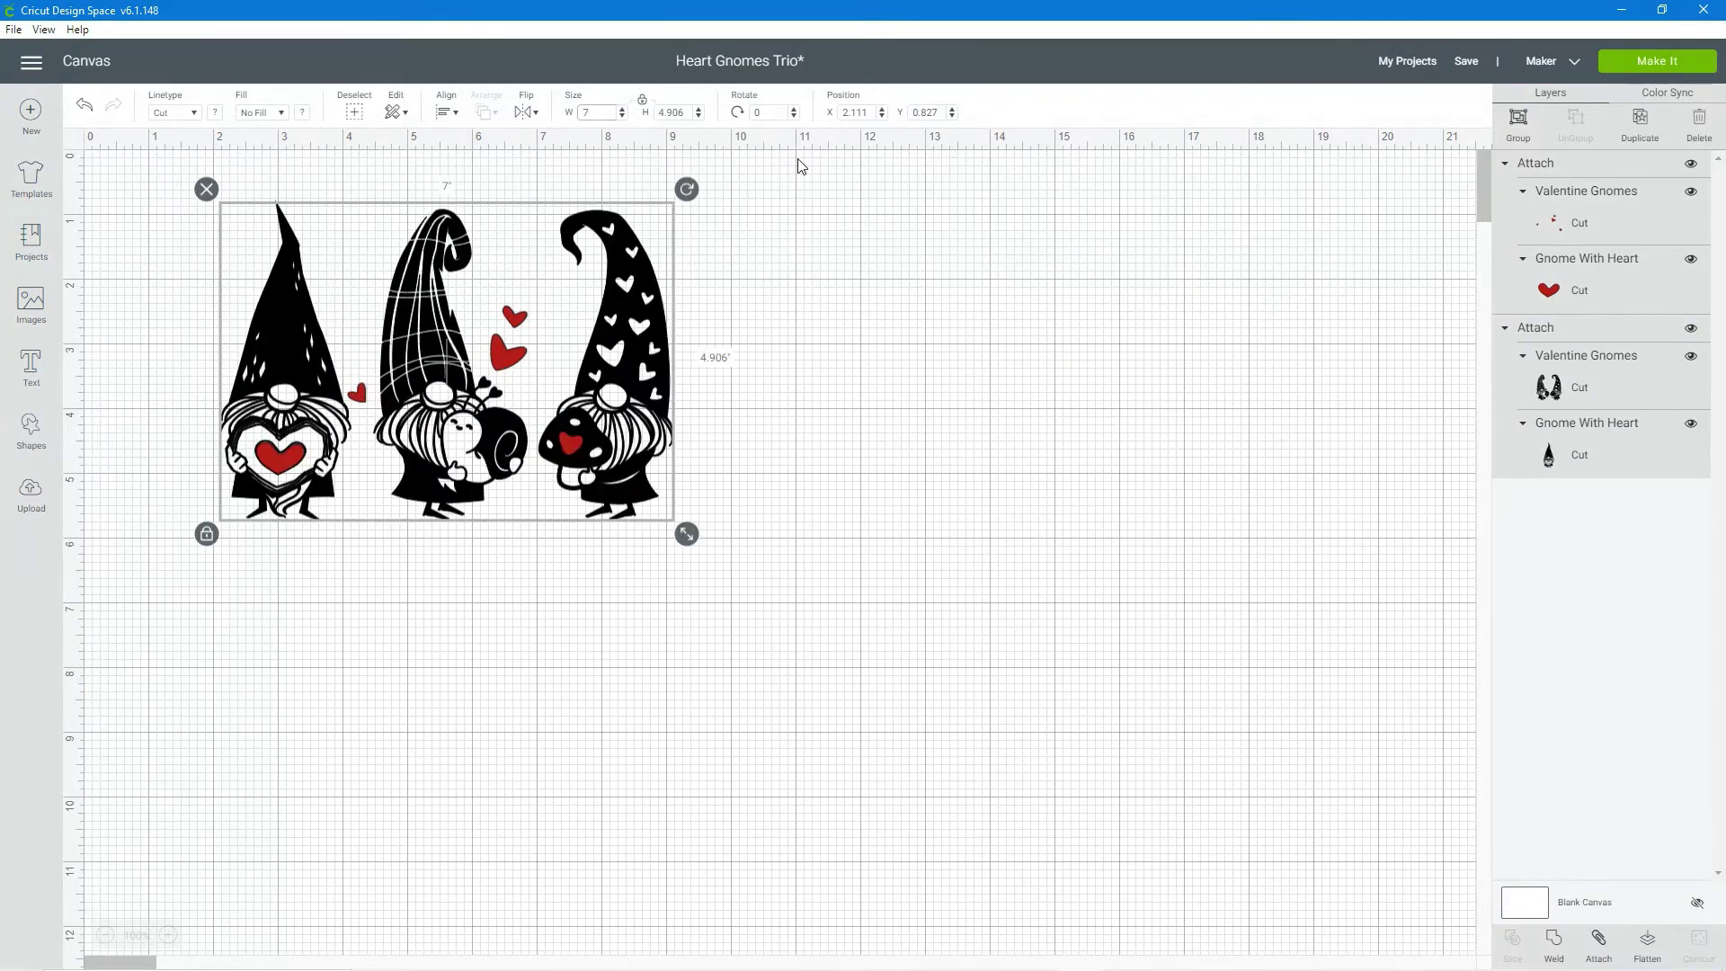
click(951, 401)
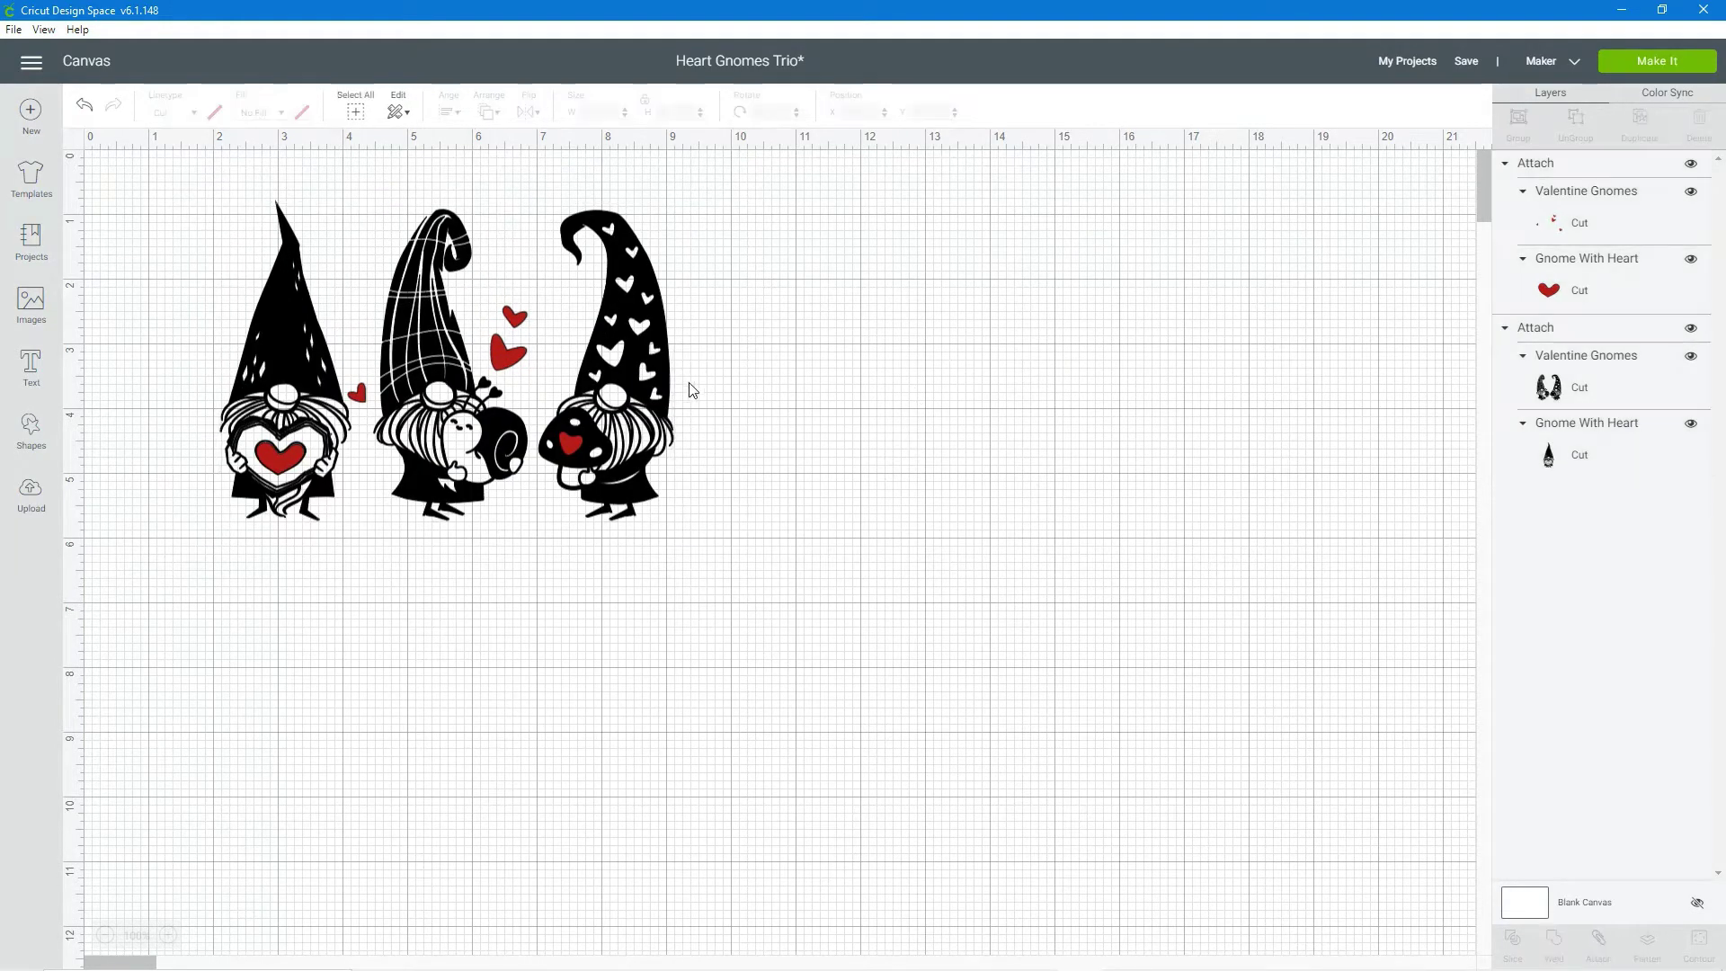
Add a text box reading 'Be My Valentine?' and move it below the gnomes.
click(31, 367)
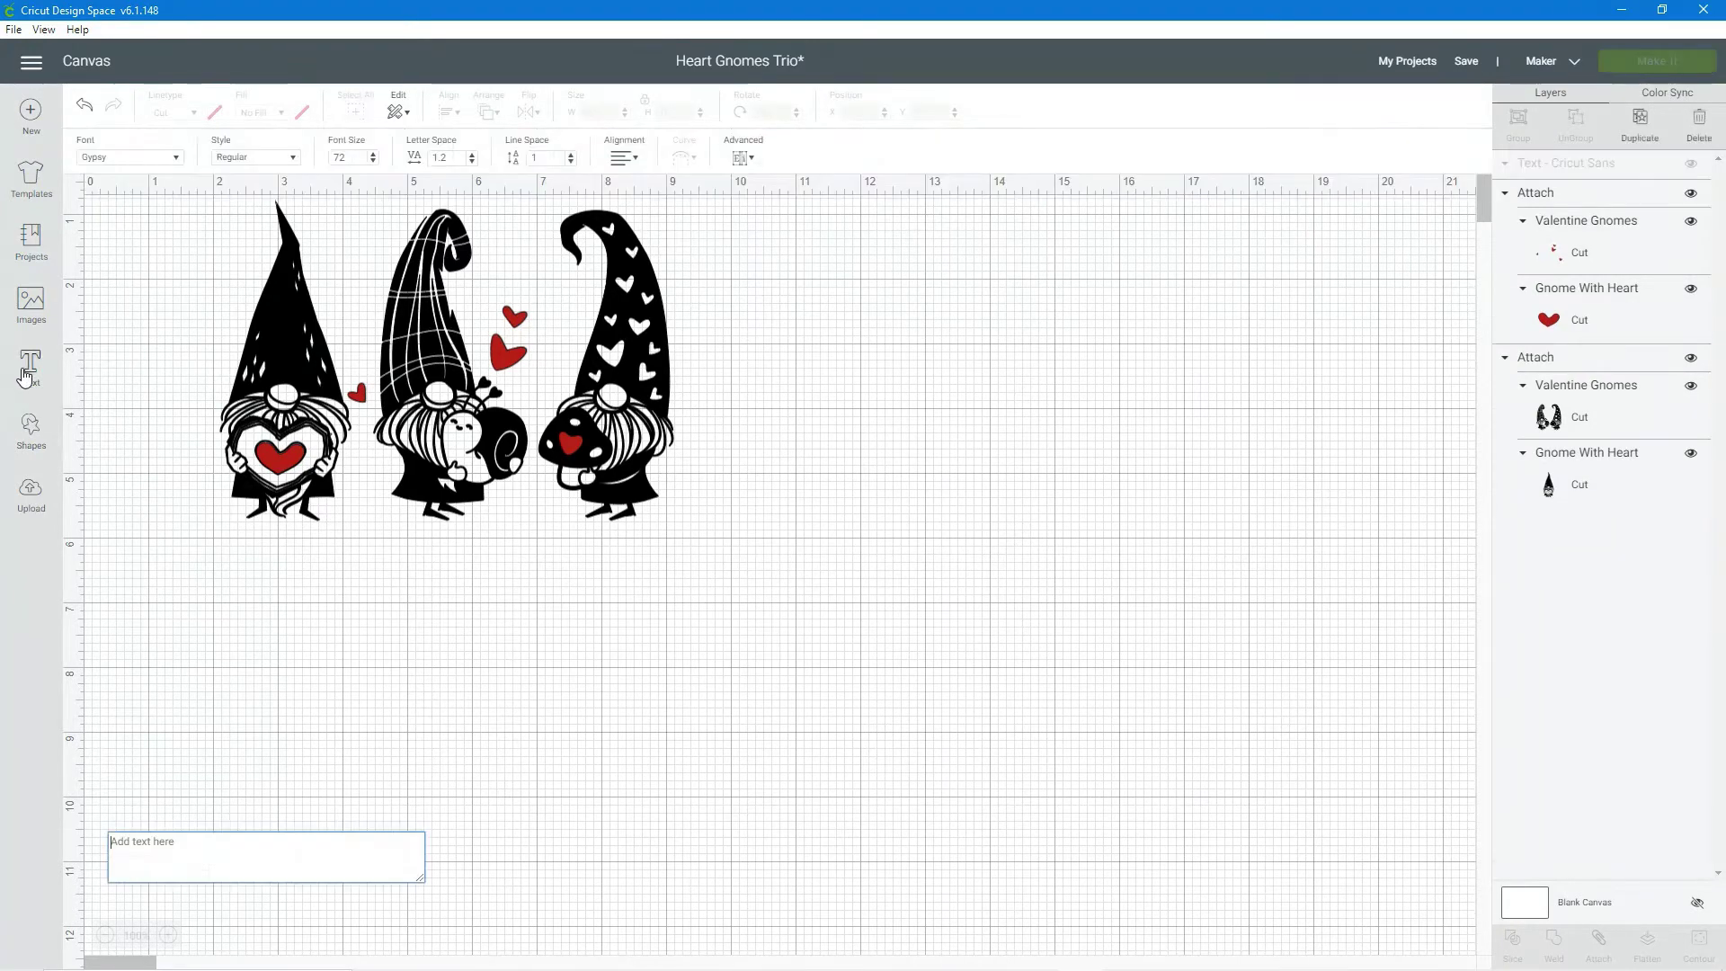
text(Ha)
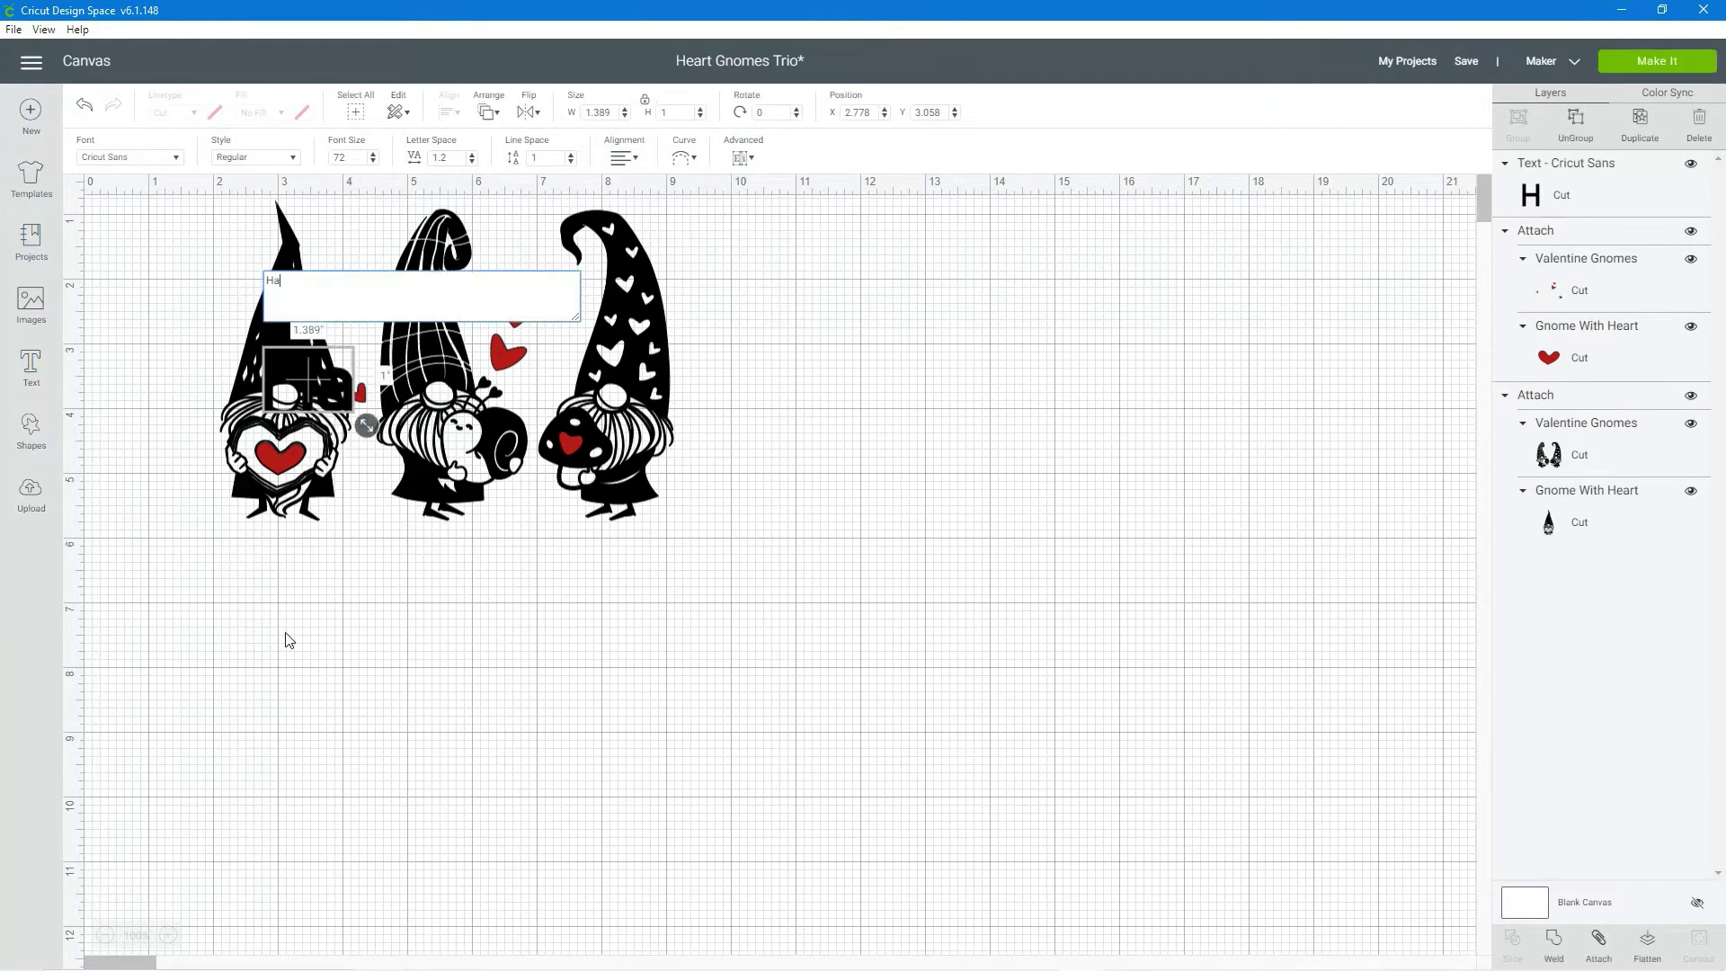
key(BackSpace)
key(BackSpace)
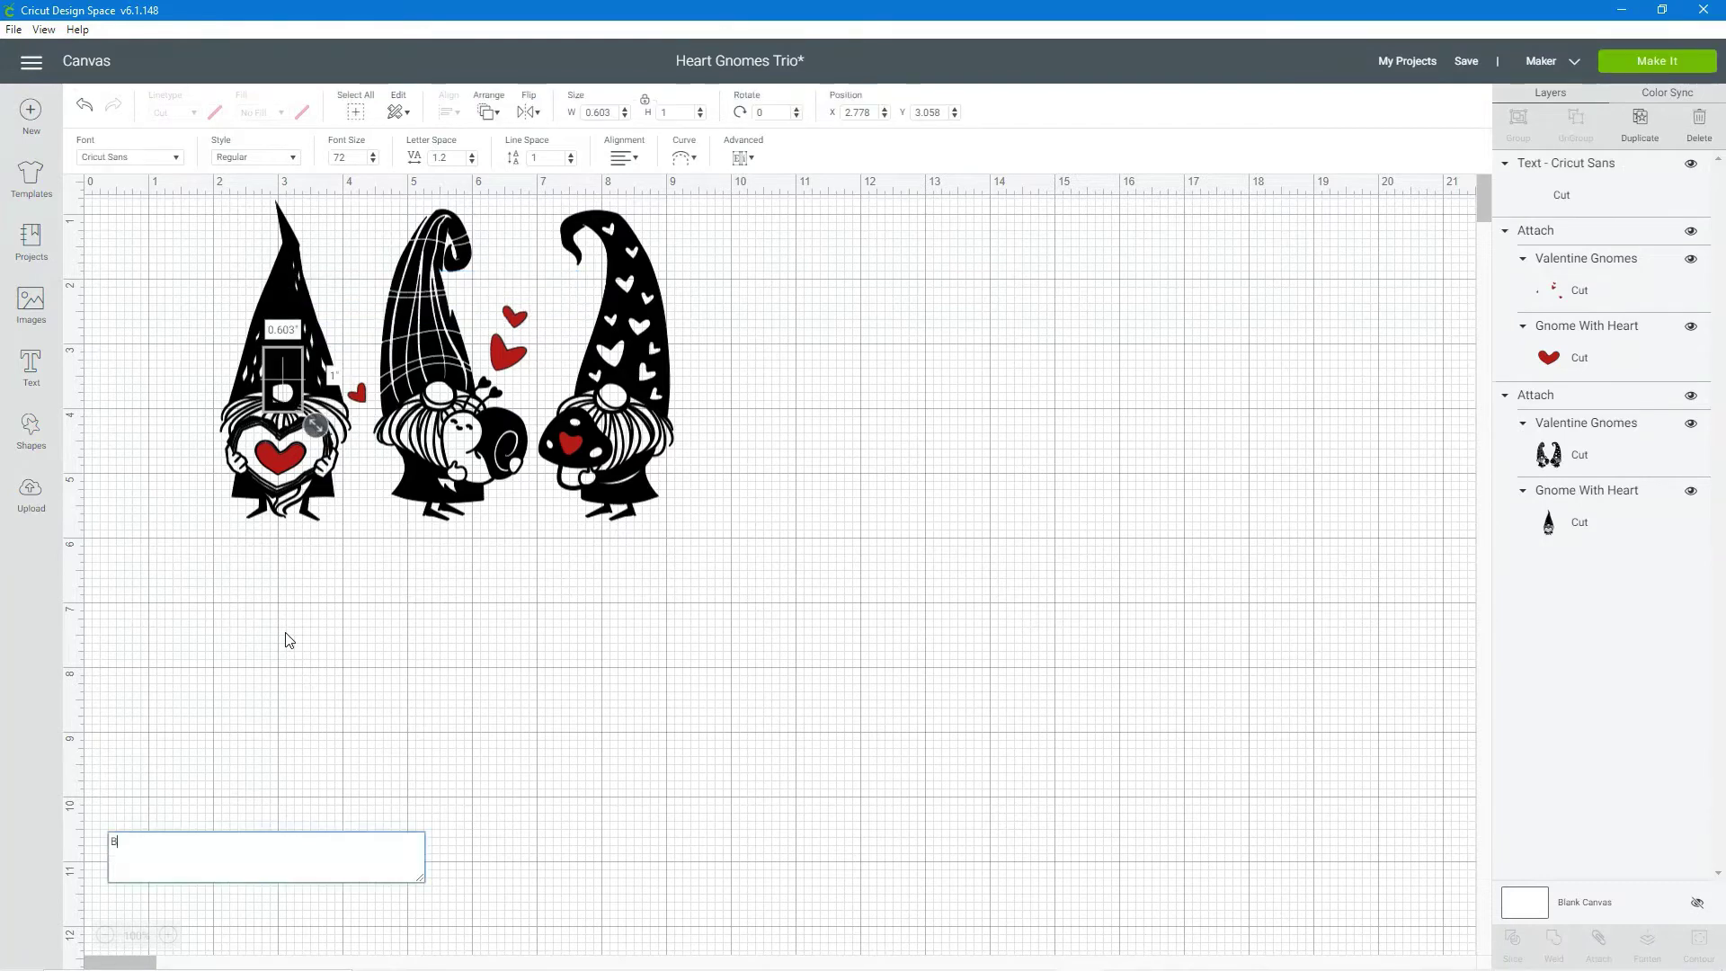
text(Be My Valentine?)
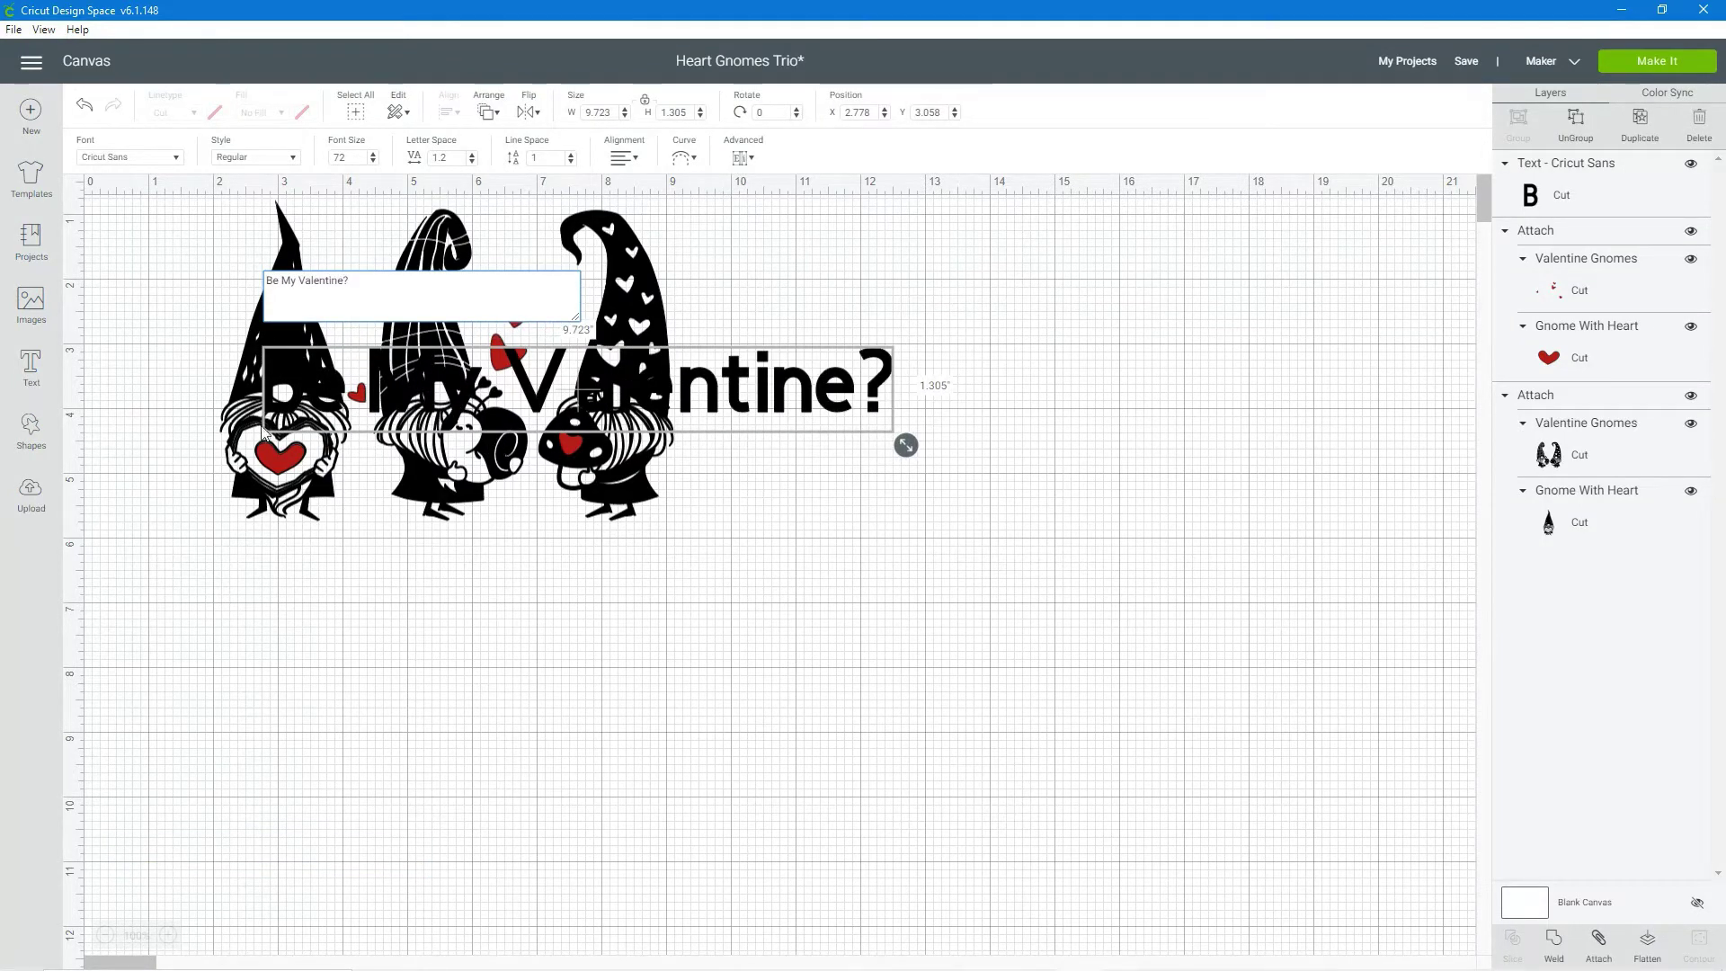
click(1017, 374)
drag(831, 426, 734, 613)
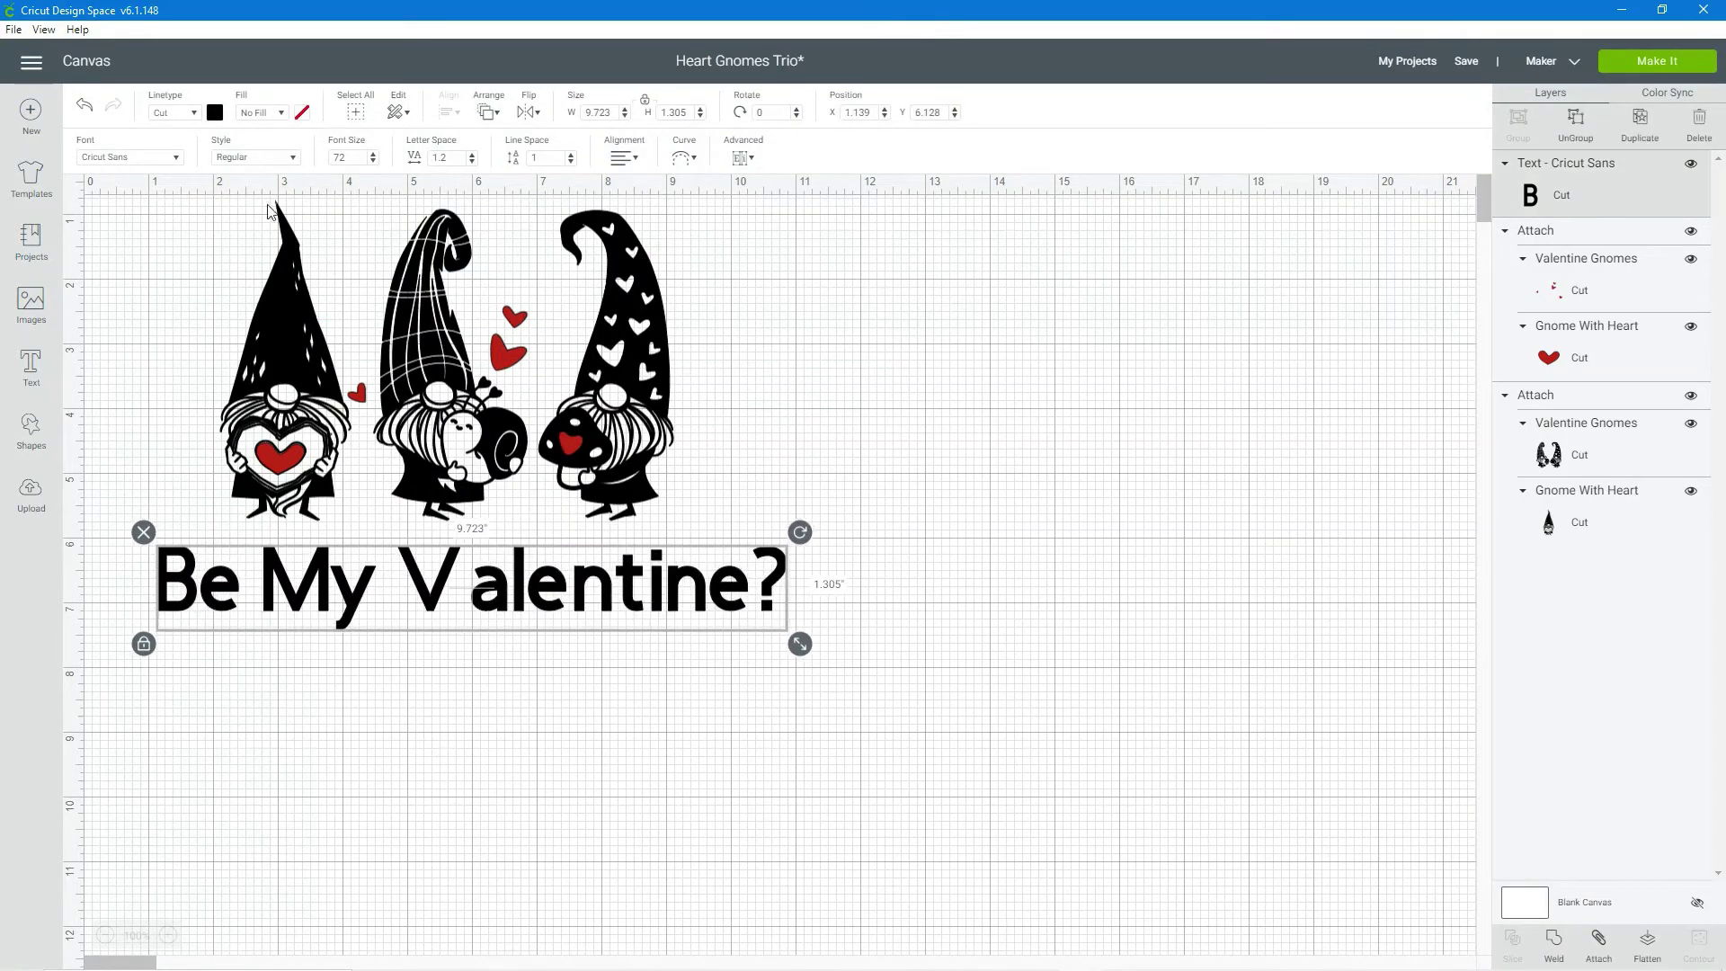
Switch the text to Retro Script and shrink it to 9.916 in wide.
click(180, 162)
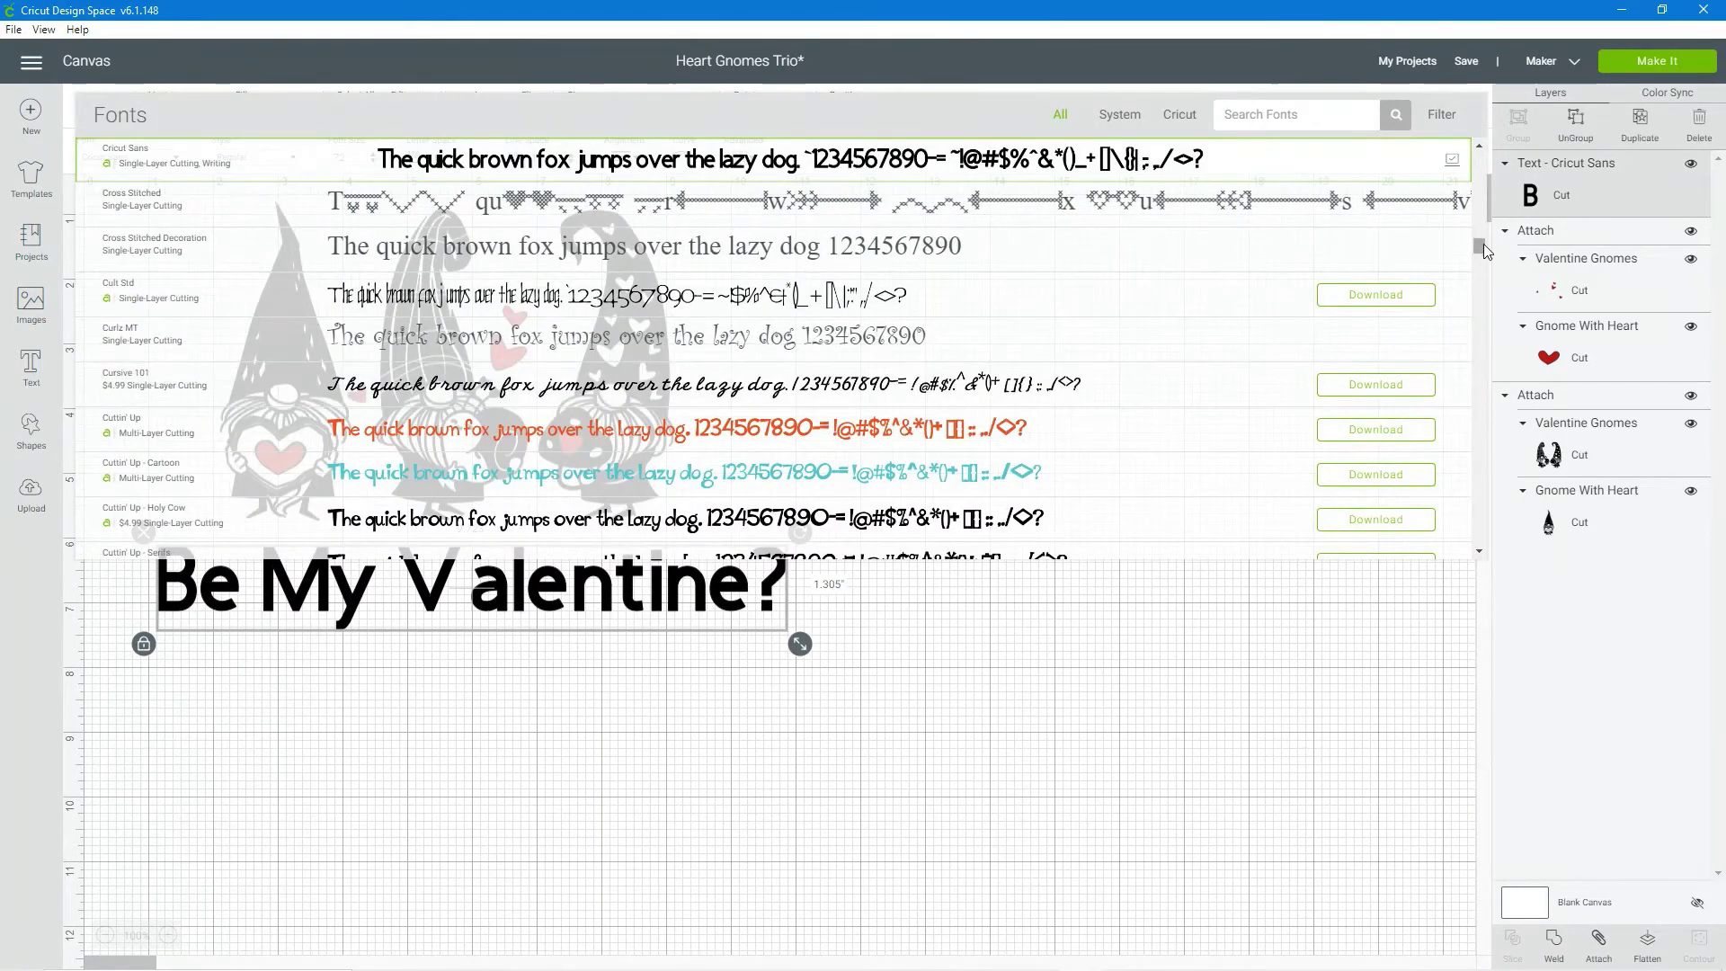
drag(1479, 245, 1487, 450)
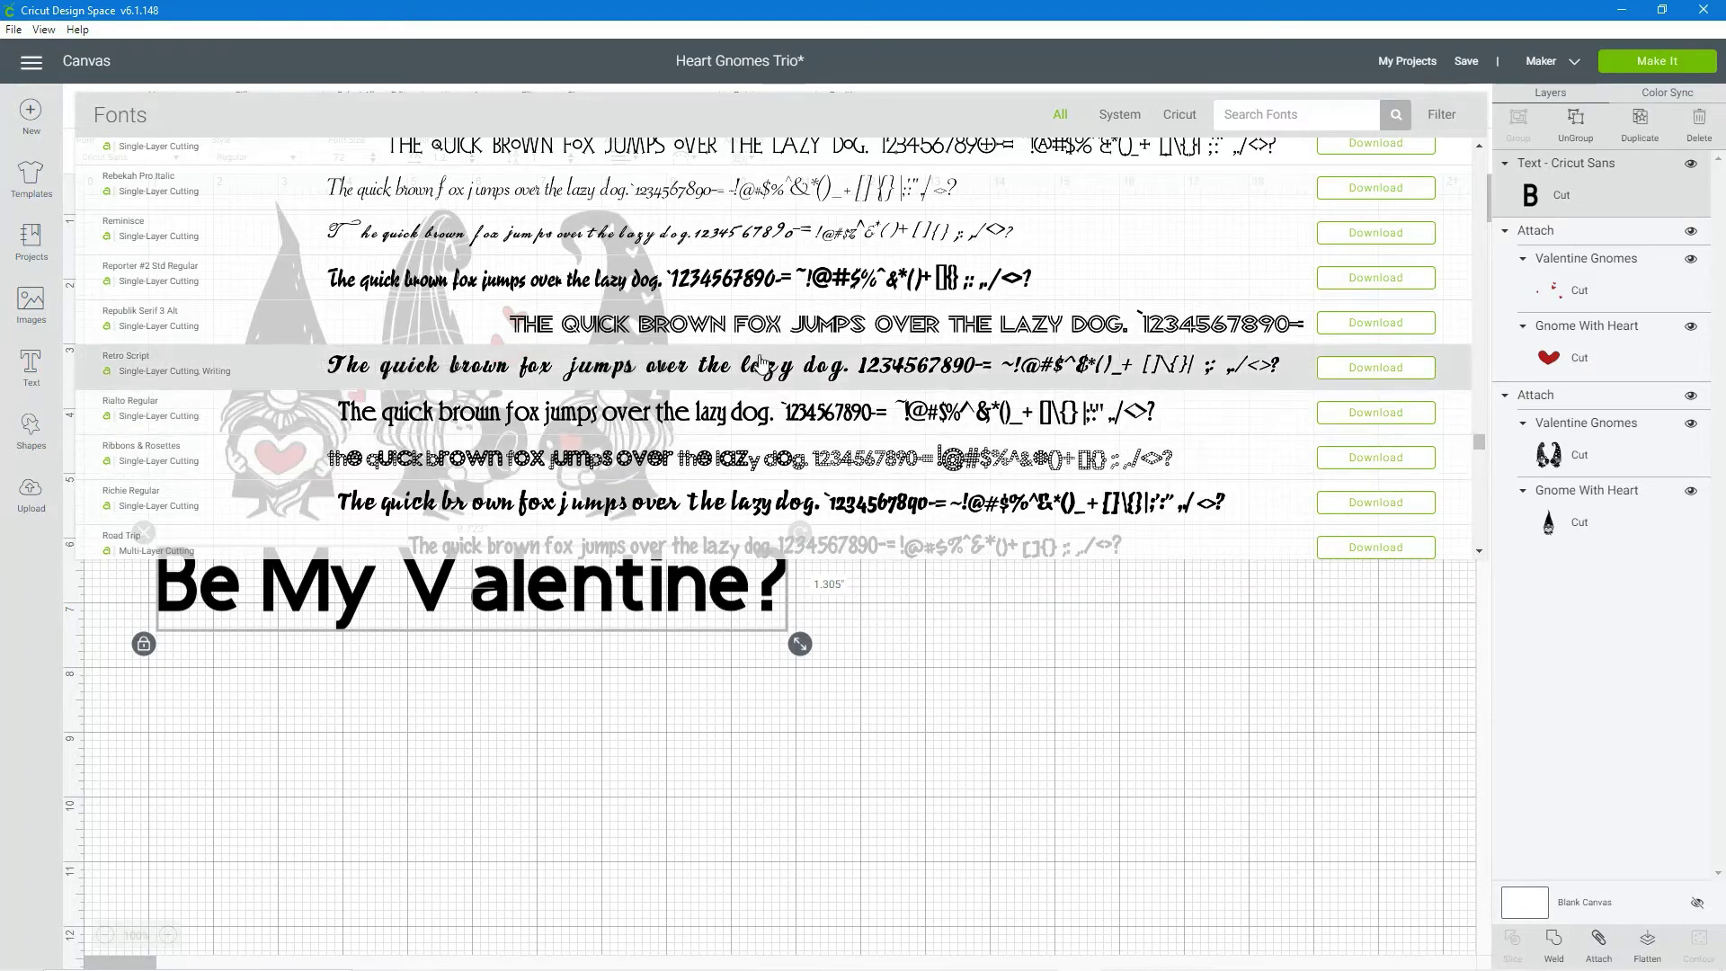
click(673, 374)
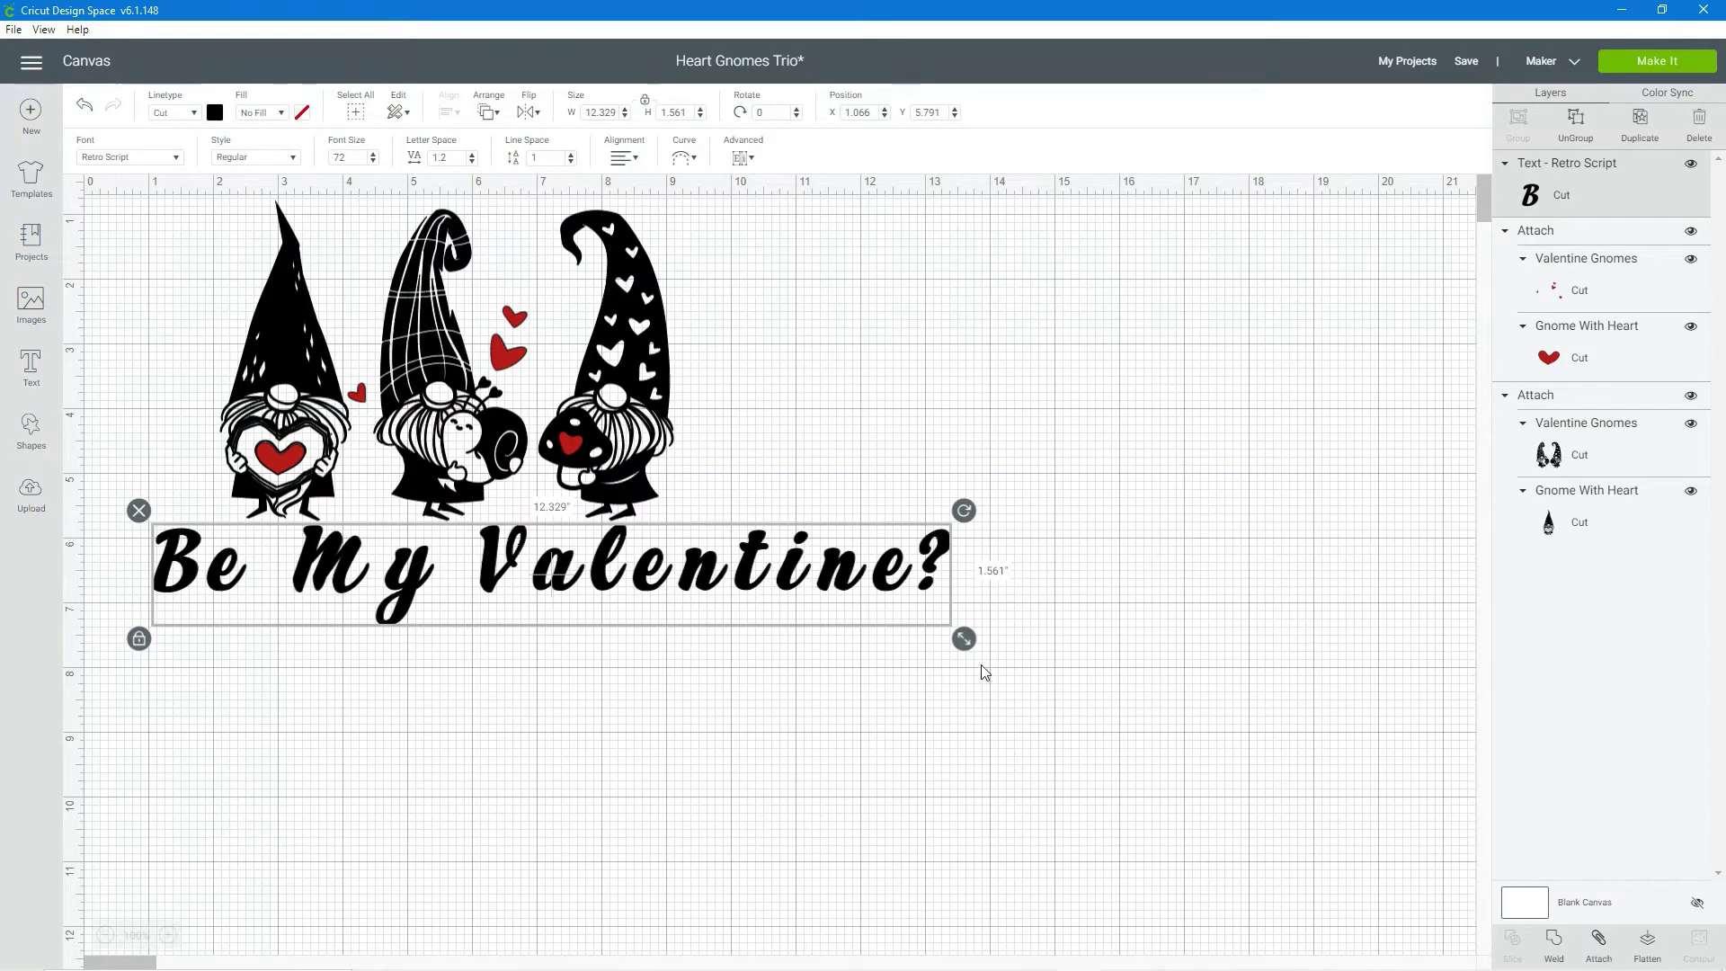
drag(963, 638, 809, 633)
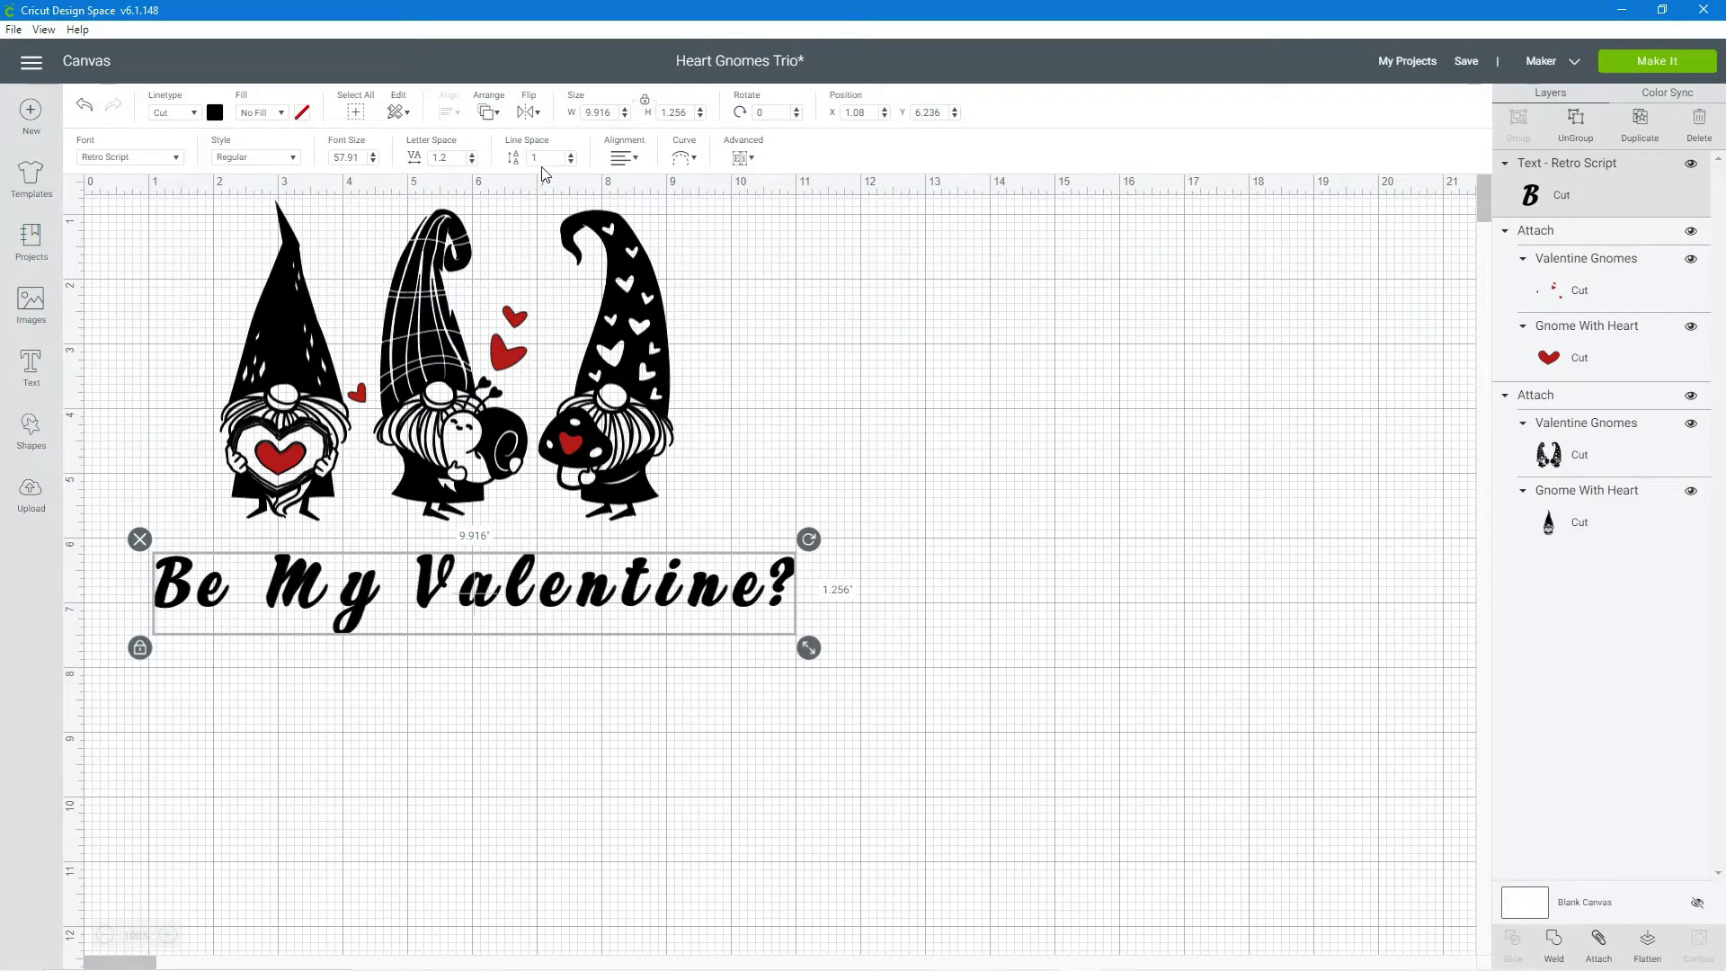
Lower the Be My Valentine? letter spacing step by step to -1.2, then reselect the text.
click(473, 162)
click(472, 162)
click(473, 161)
click(473, 162)
click(472, 162)
click(473, 161)
click(473, 162)
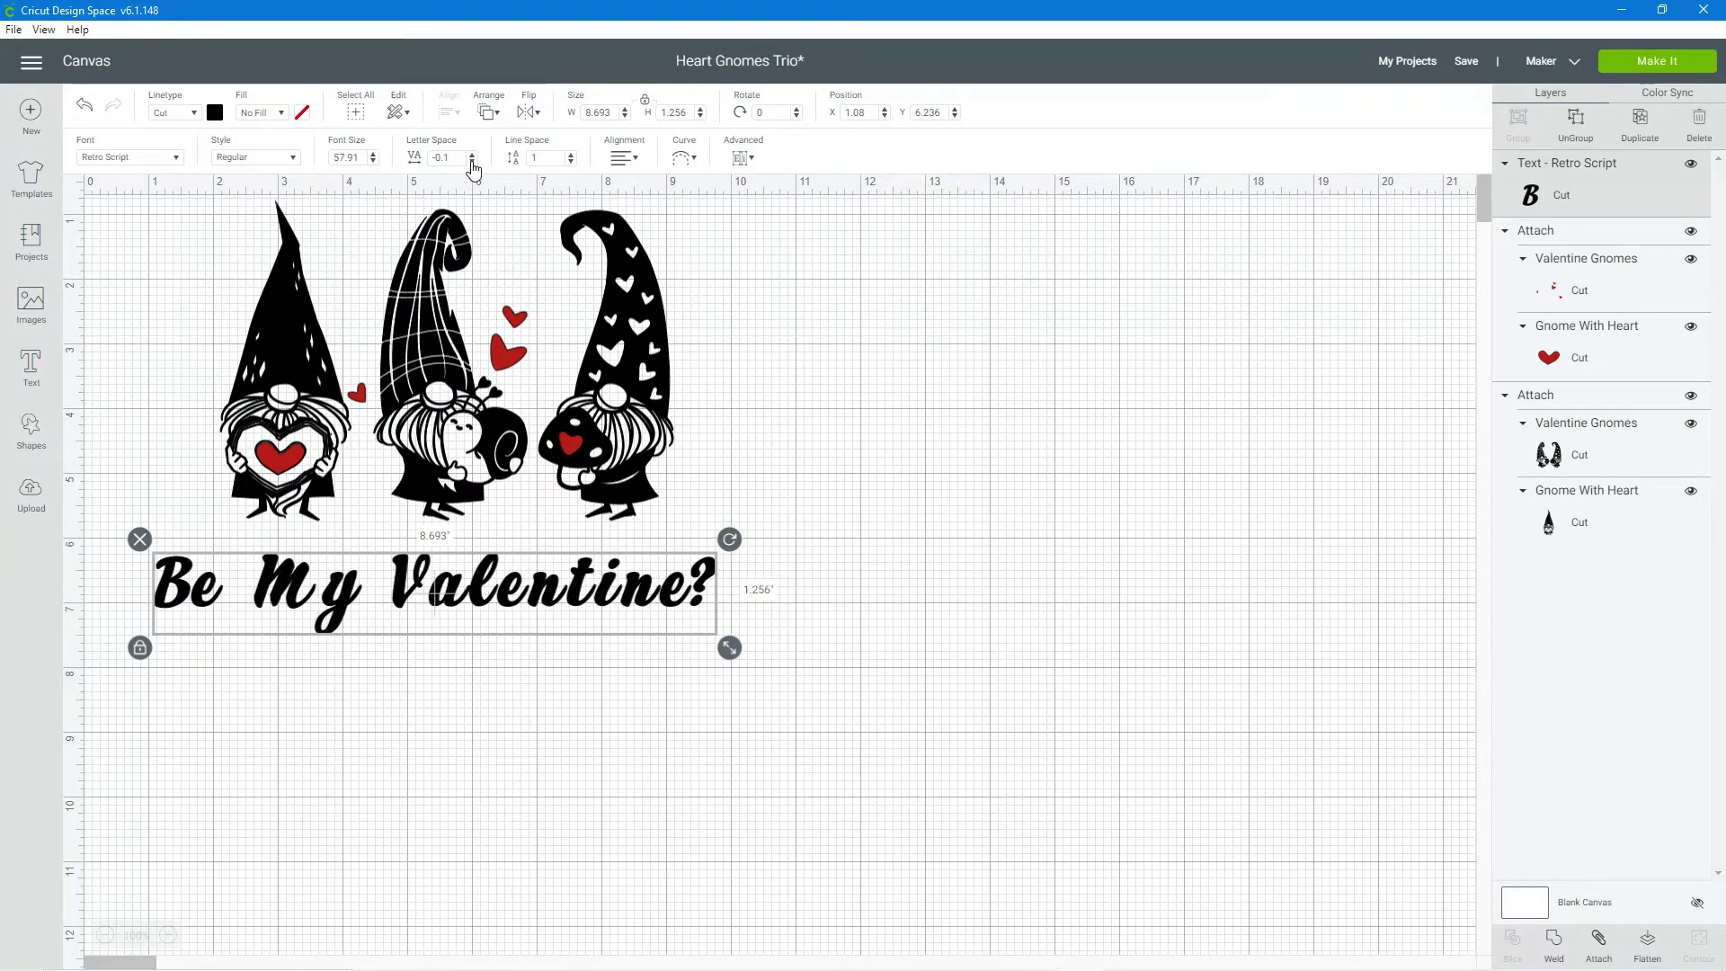
click(473, 162)
click(472, 162)
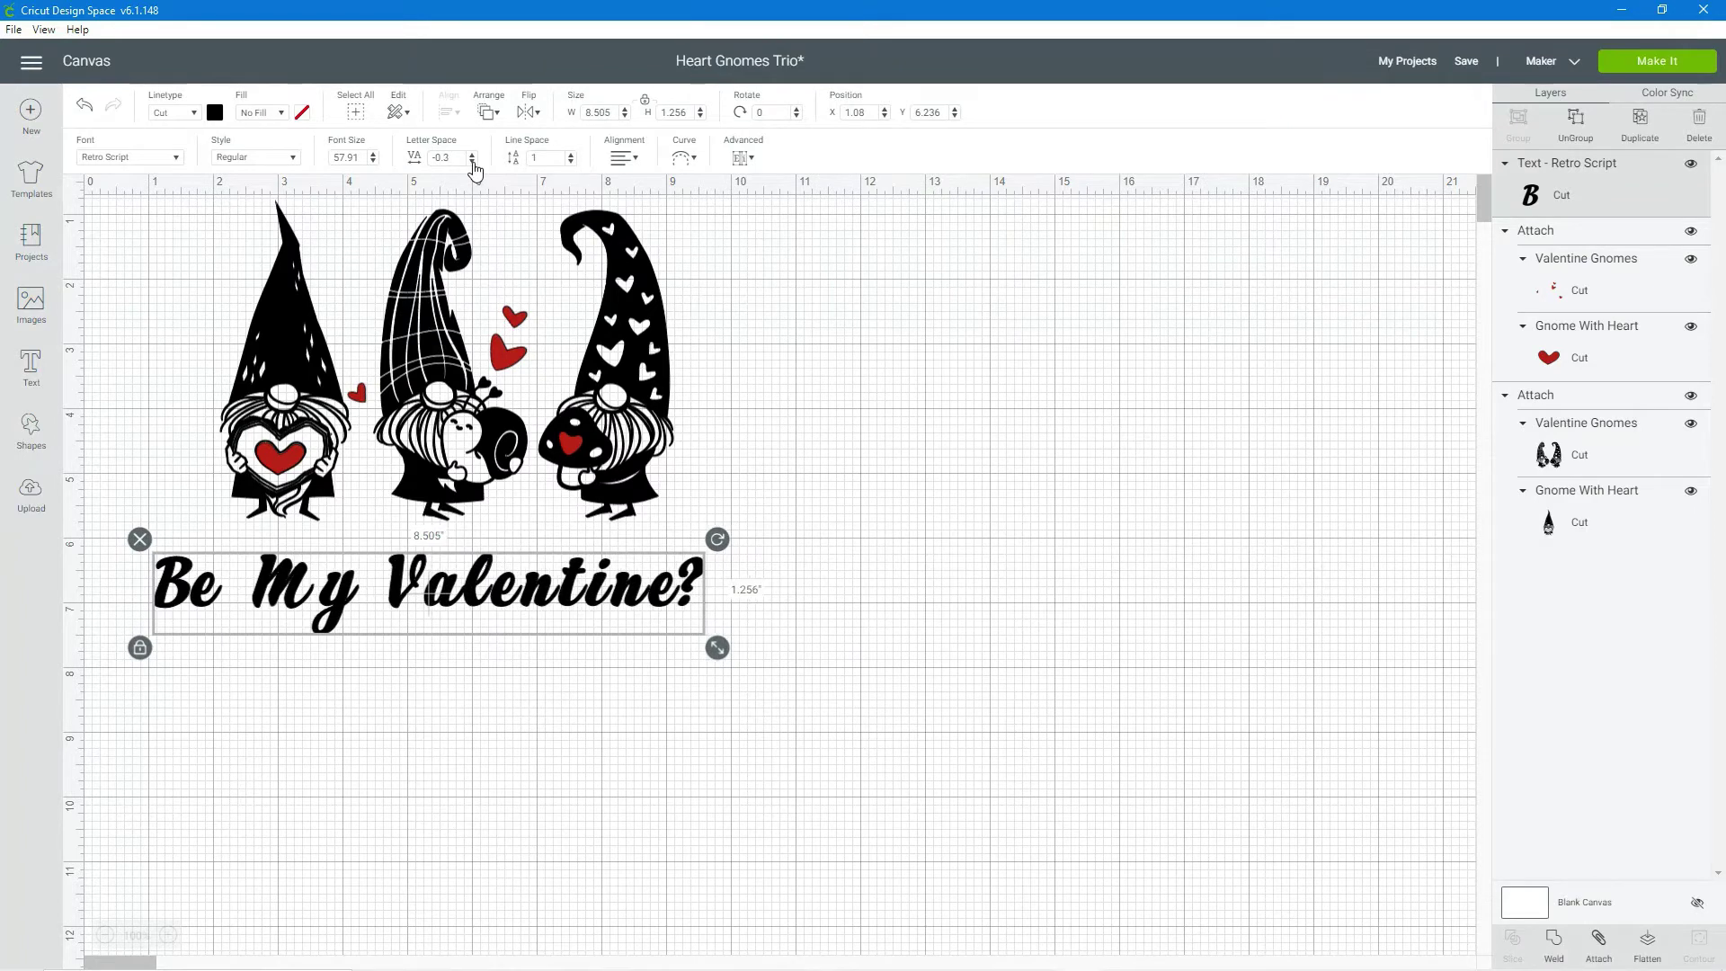
click(473, 162)
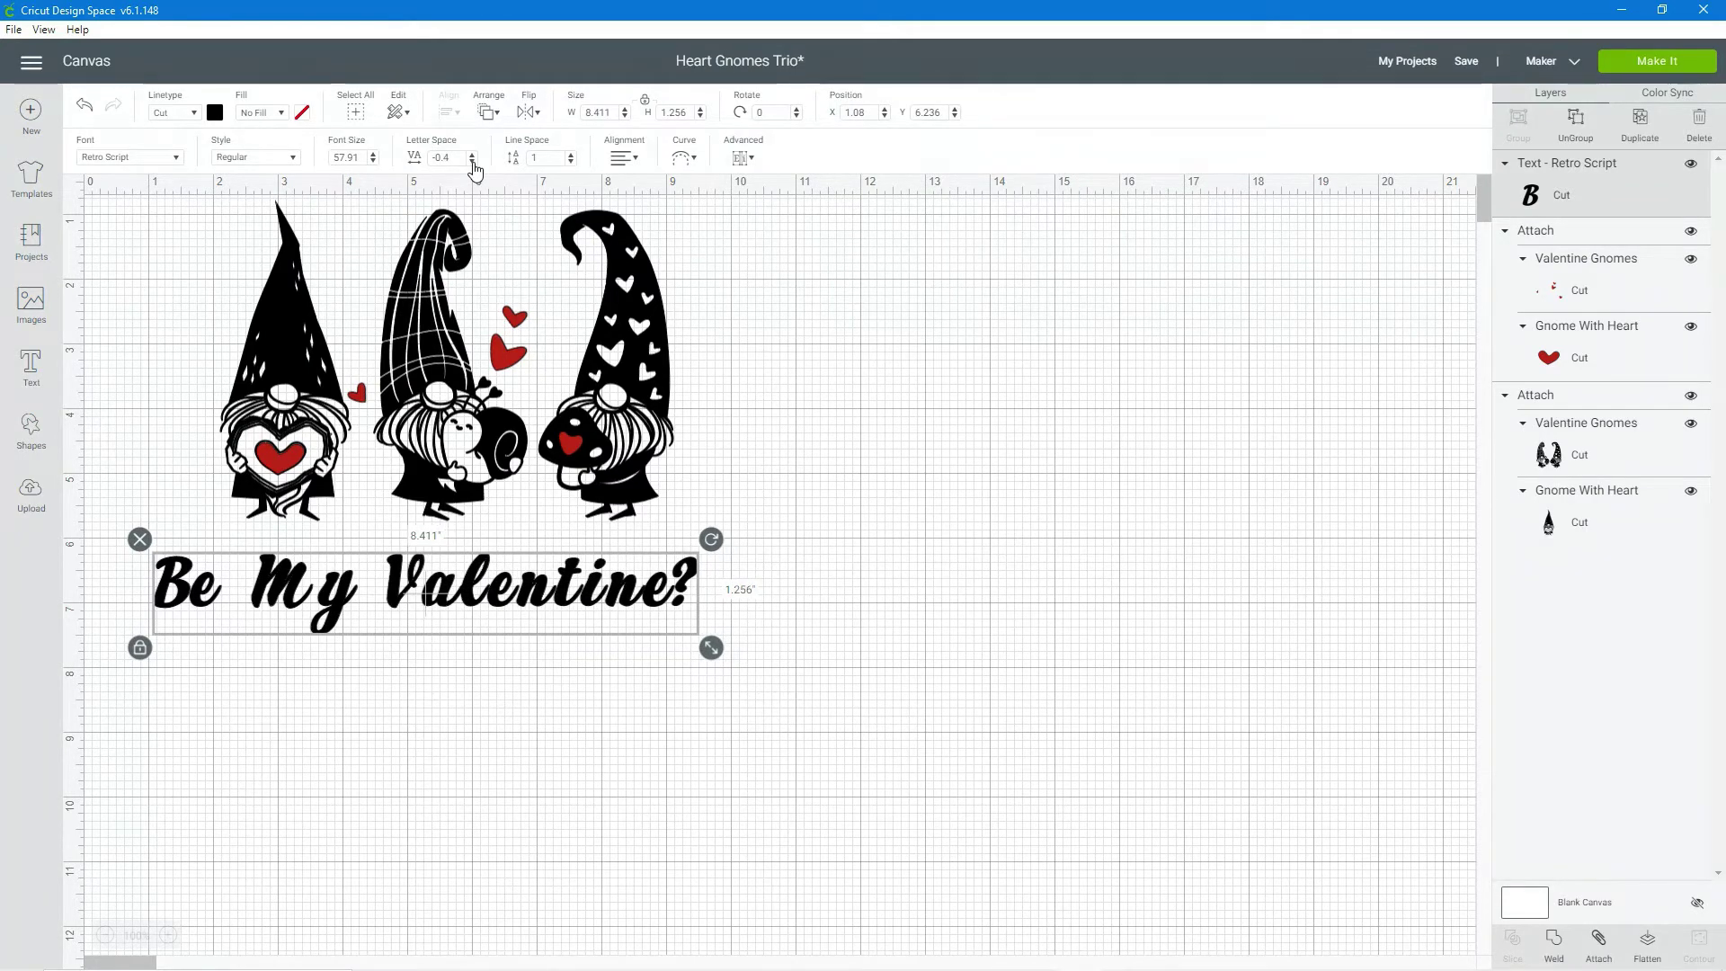
click(473, 162)
click(473, 162)
click(473, 162)
click(473, 161)
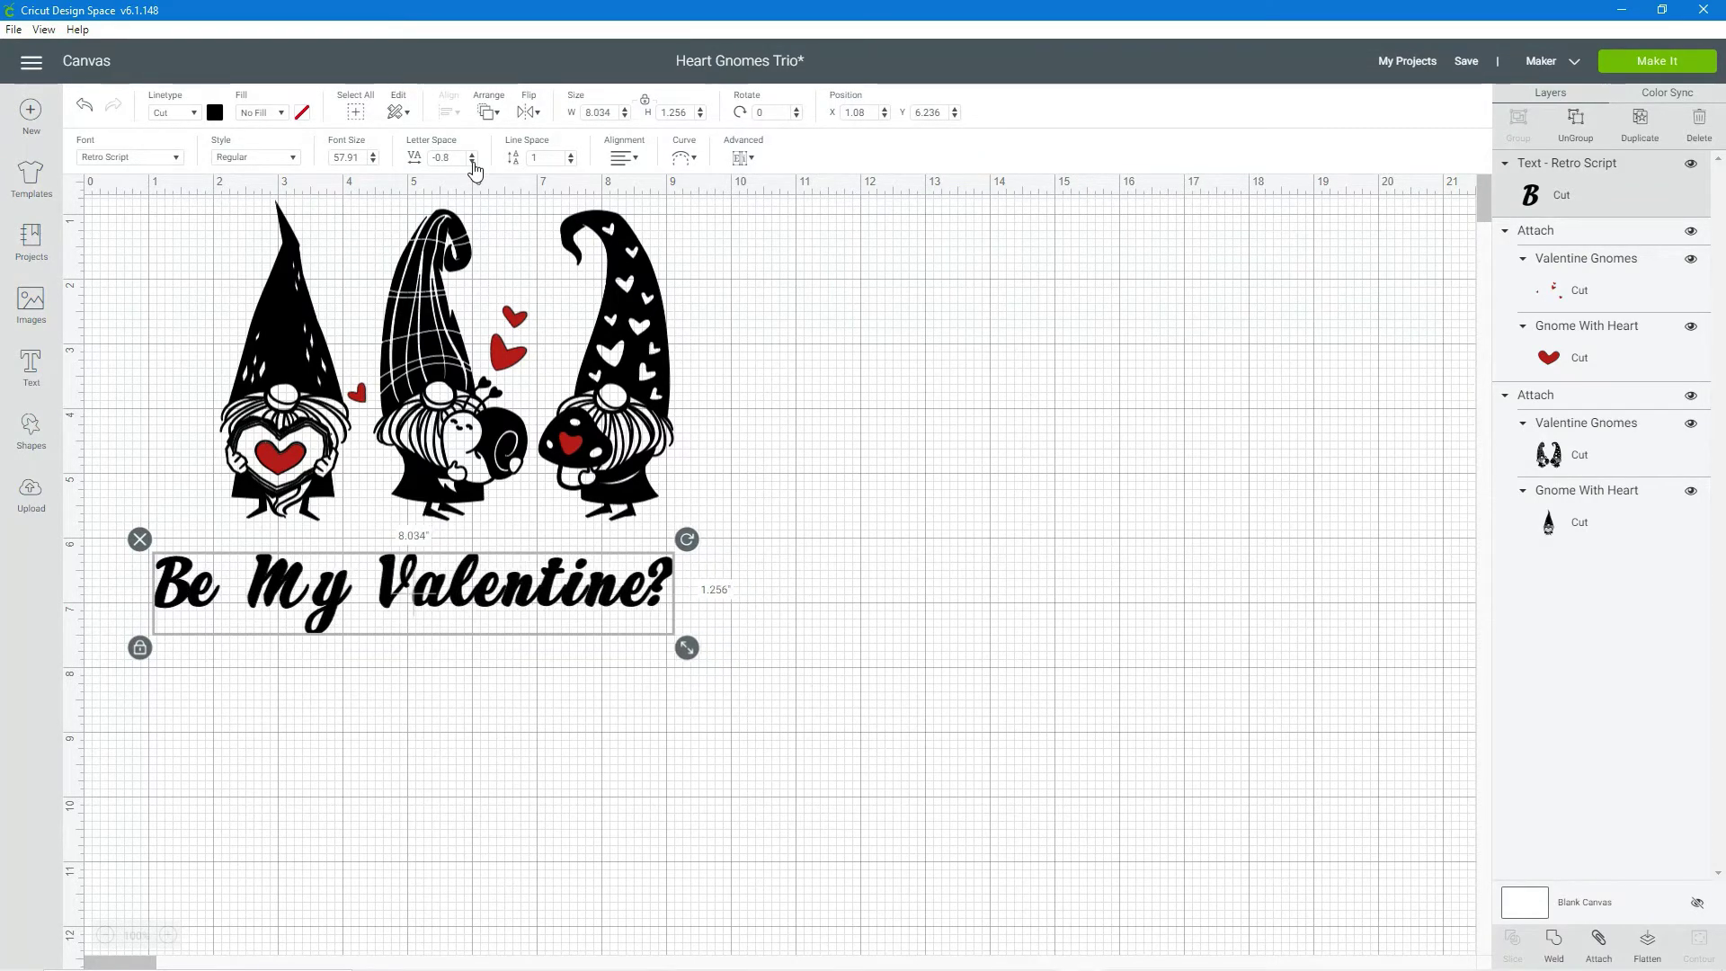
click(472, 162)
click(473, 162)
click(473, 162)
click(472, 161)
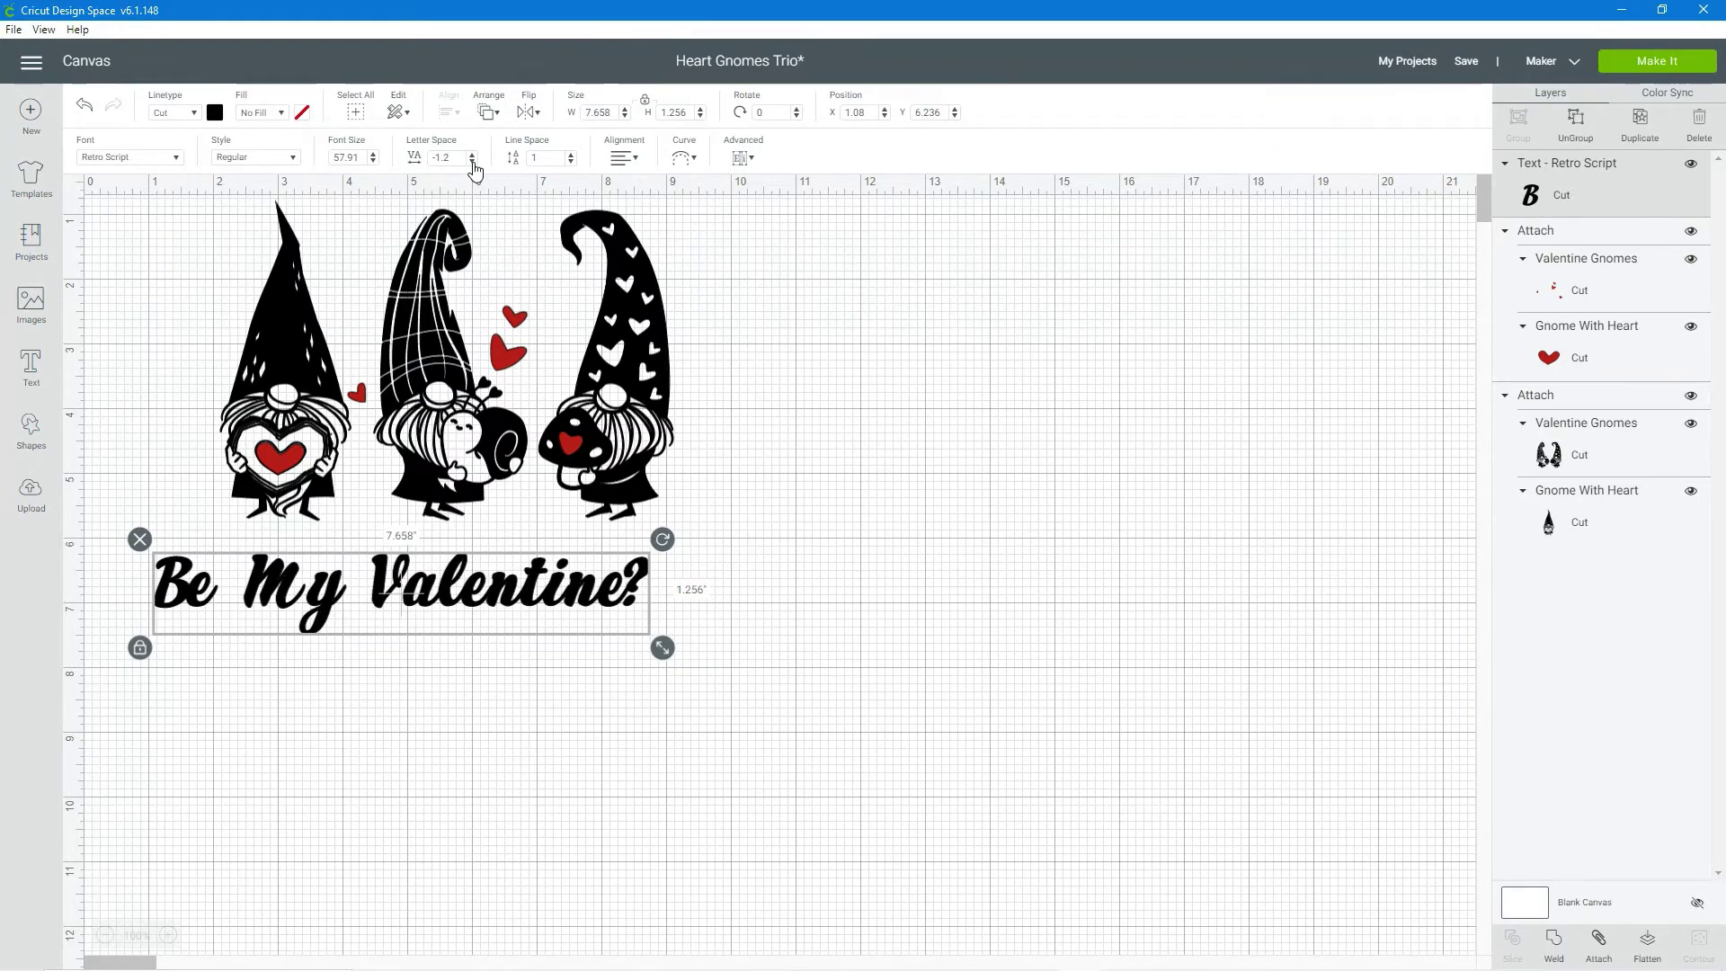
click(608, 805)
click(576, 612)
Centre the text under the gnomes, color it red, and shrink it to 7.311 in wide.
drag(578, 586, 634, 575)
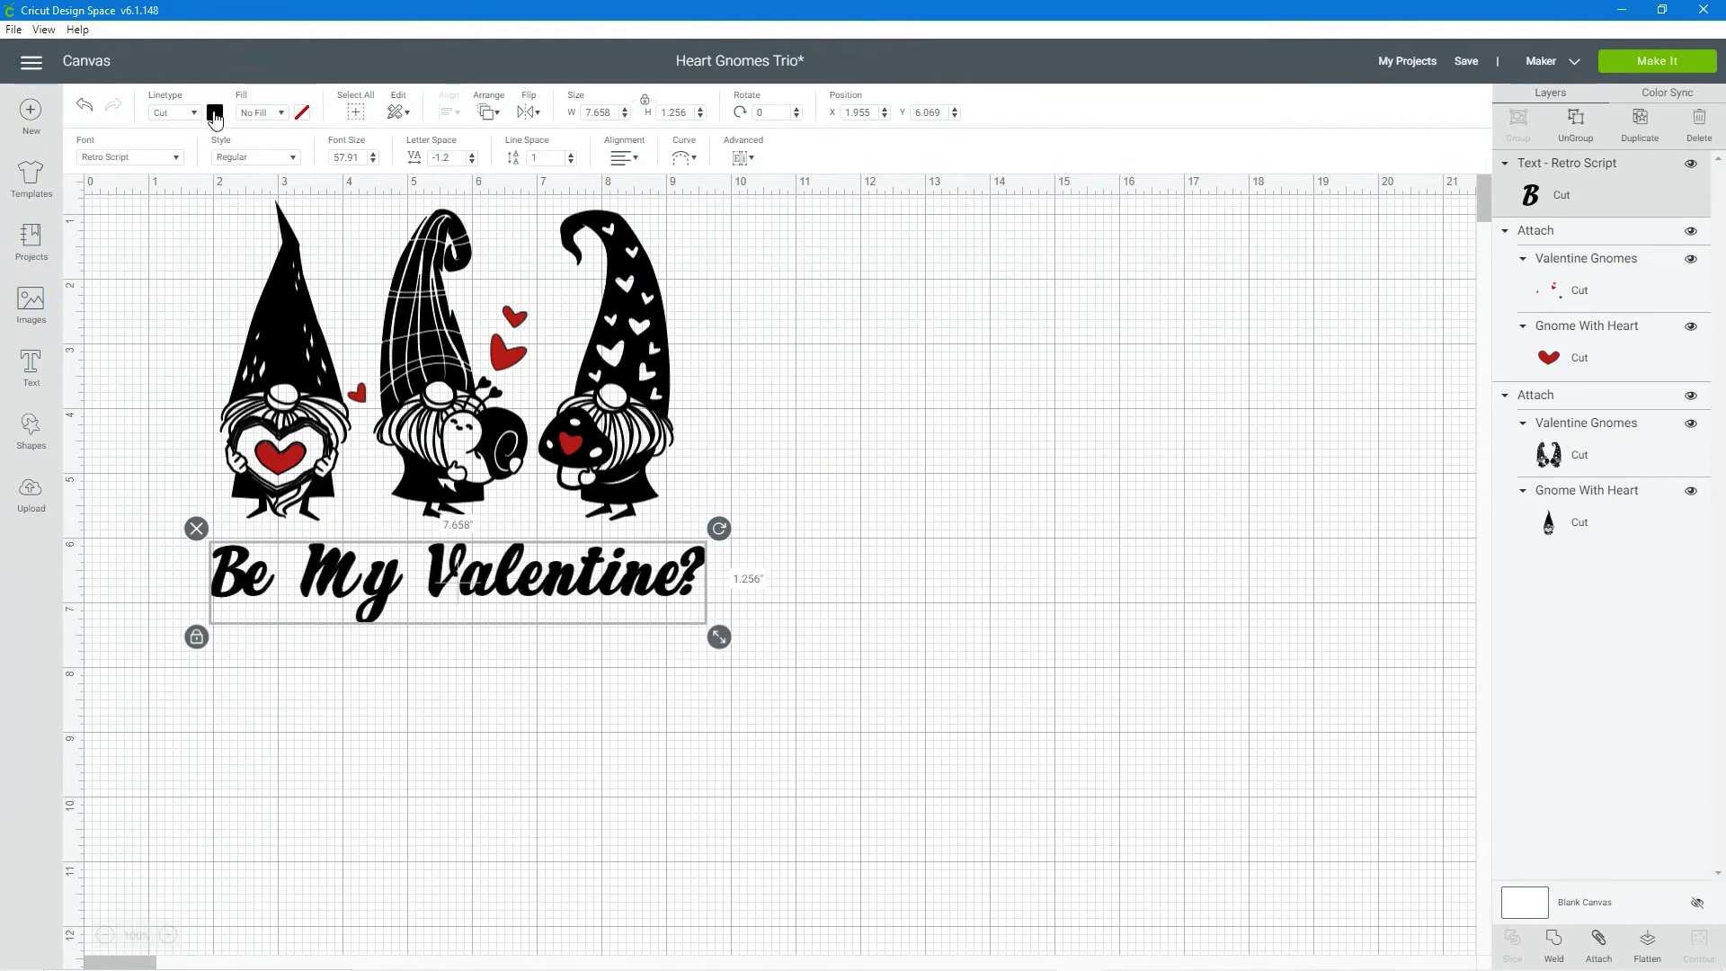
click(215, 115)
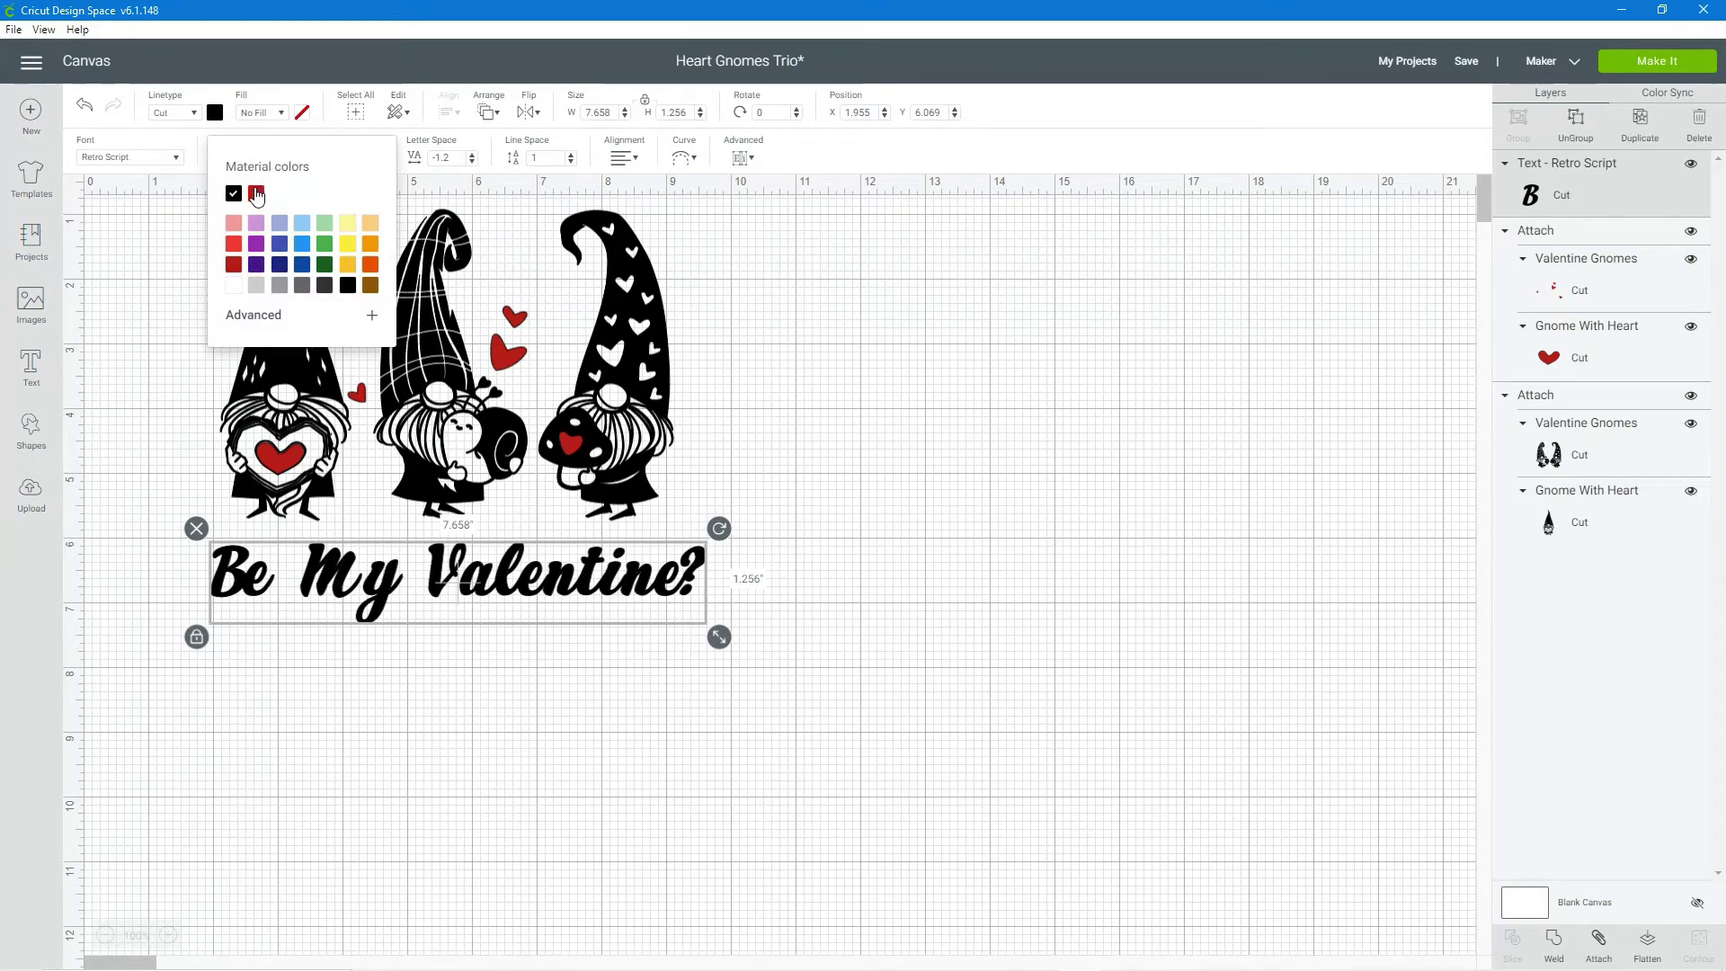
click(256, 194)
click(1087, 485)
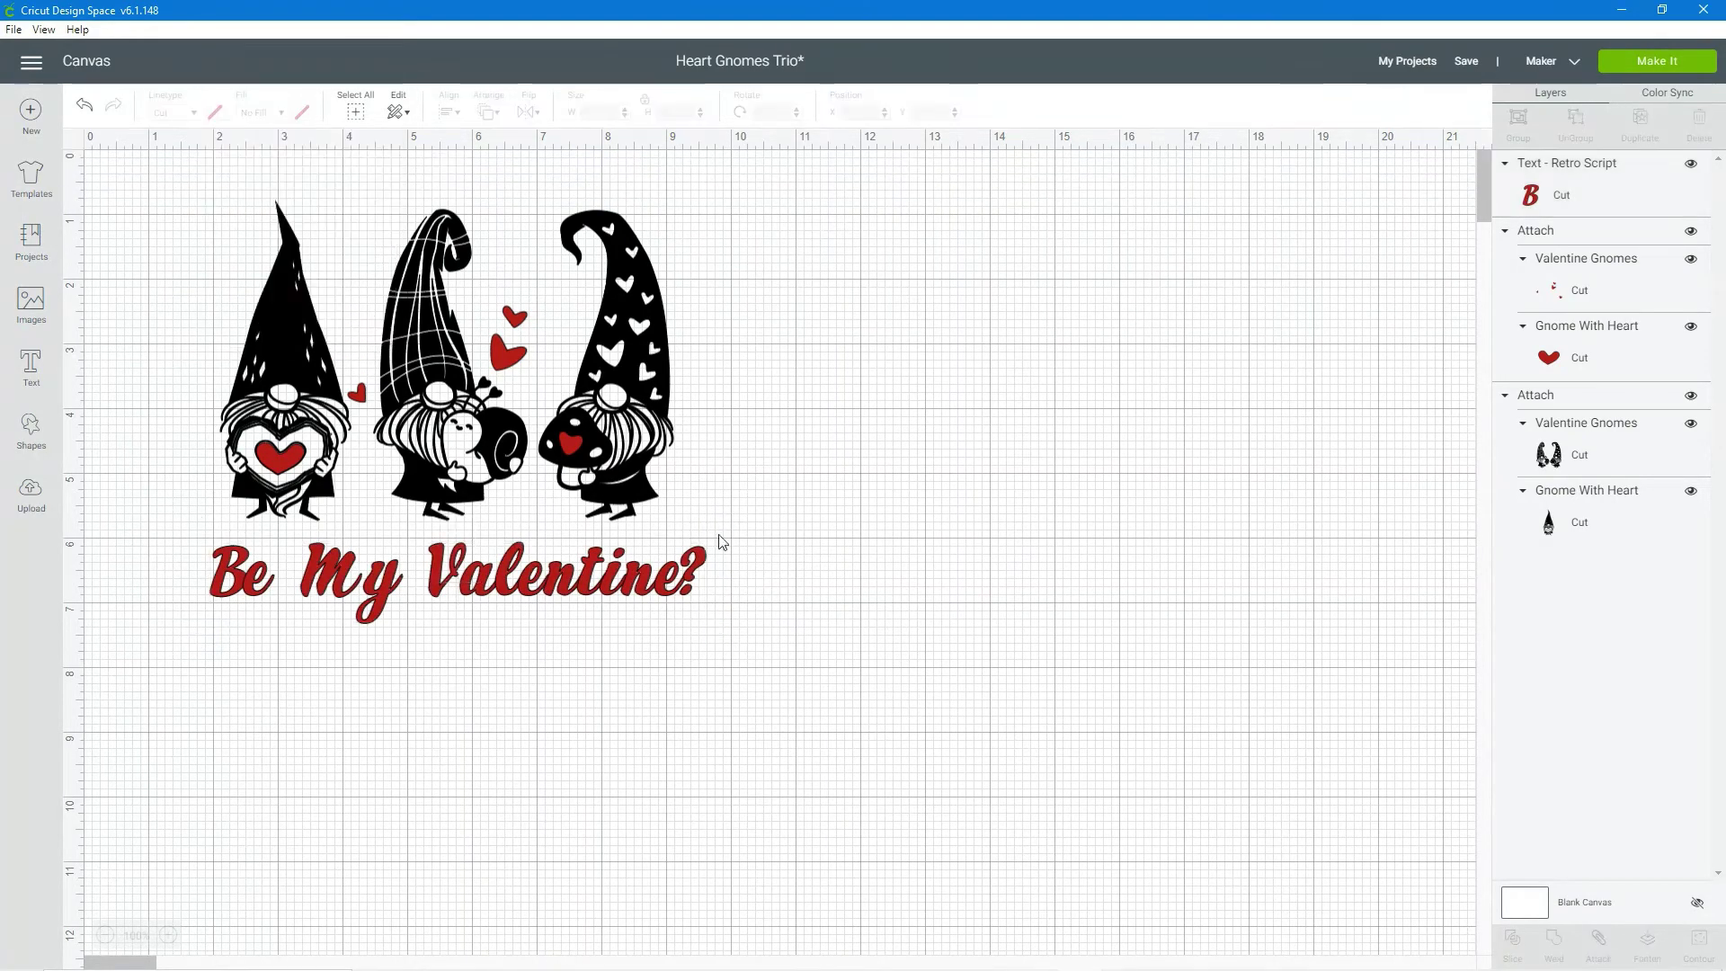
click(672, 586)
drag(710, 643, 643, 591)
Attach the red Be My Valentine? text to the red hearts group.
shift+click(1580, 236)
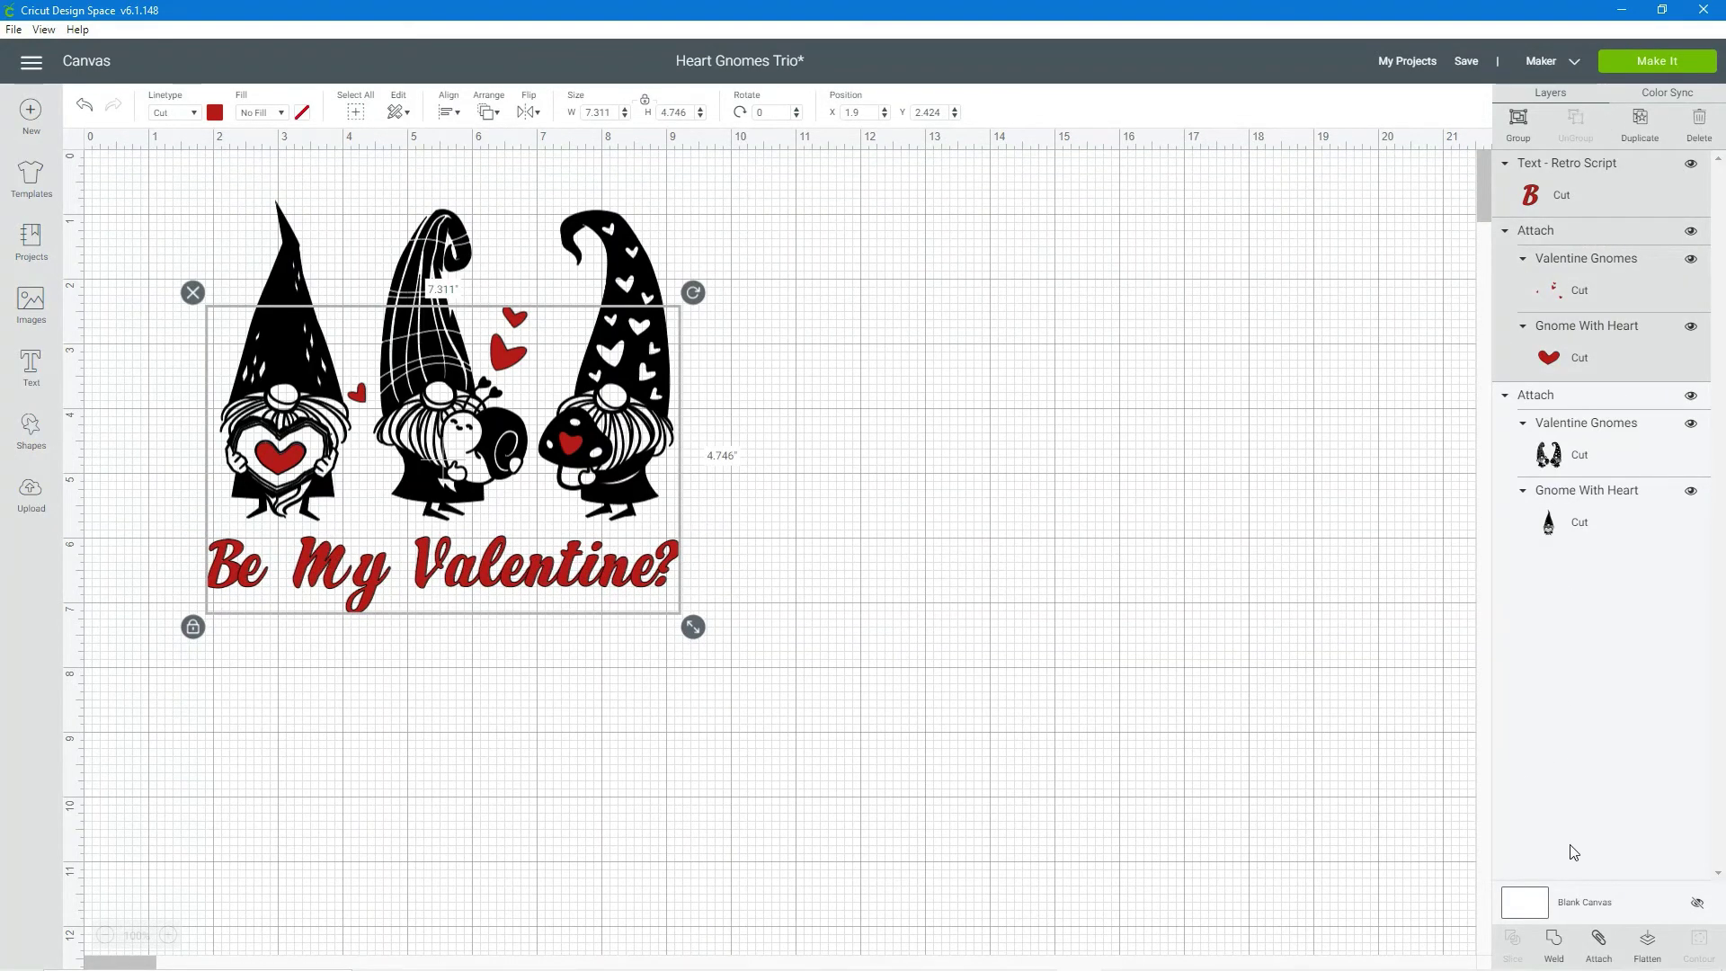
click(1598, 944)
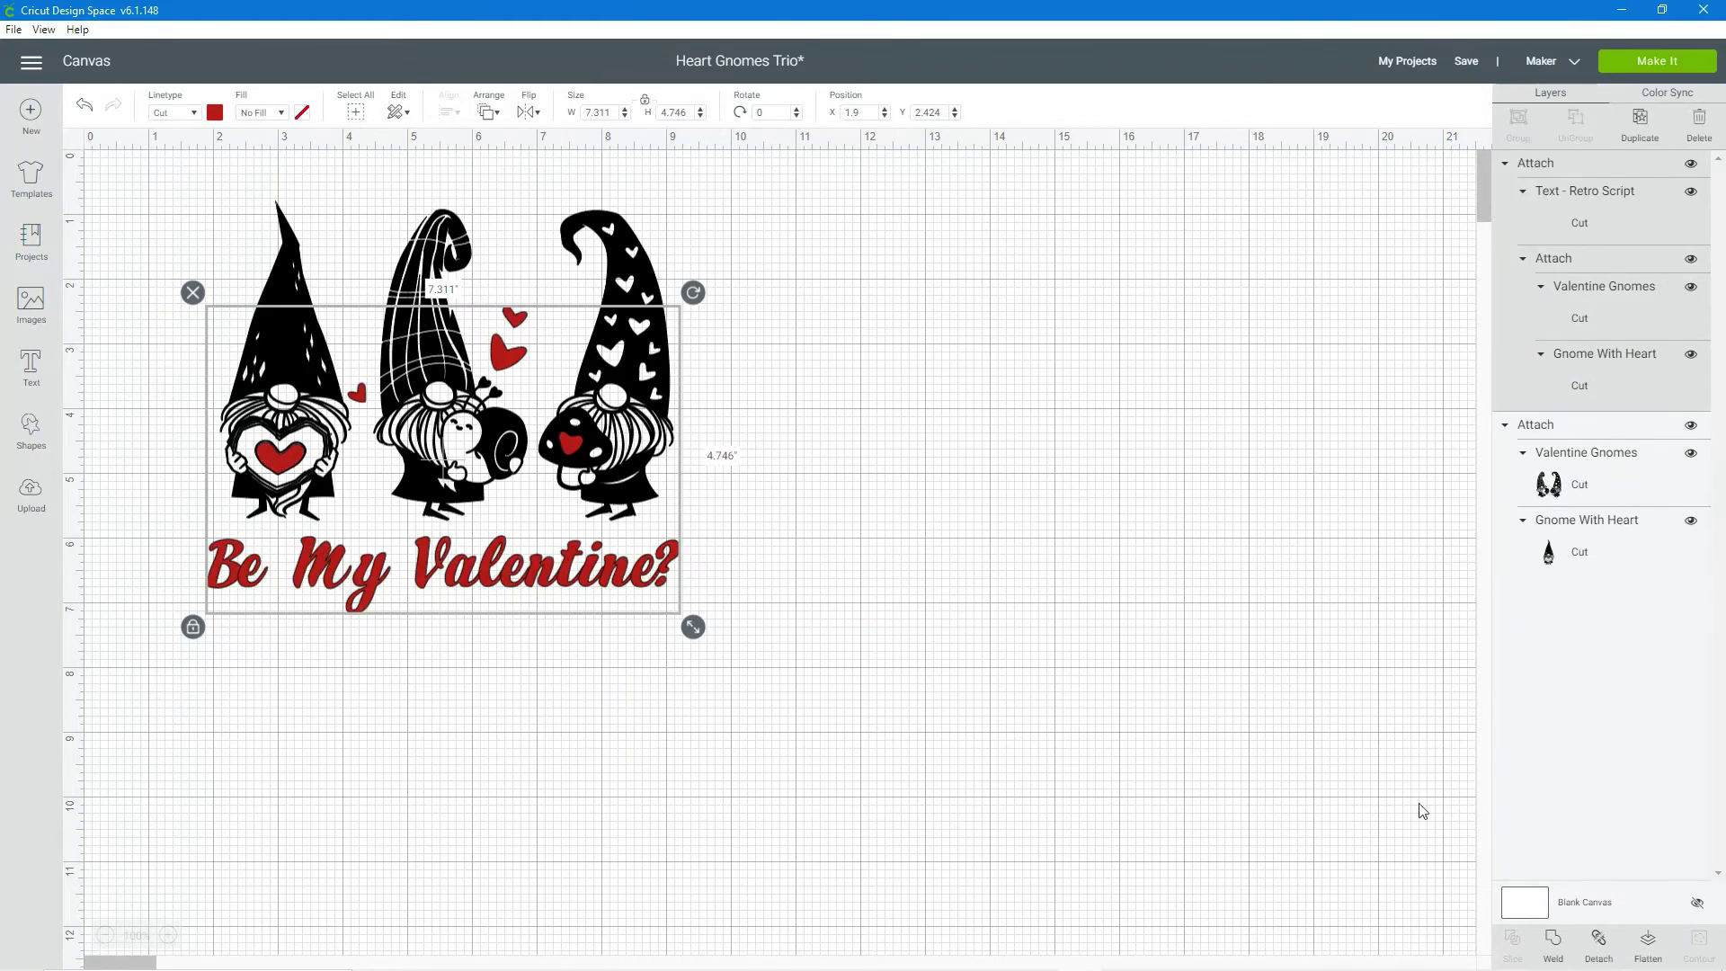
click(1162, 457)
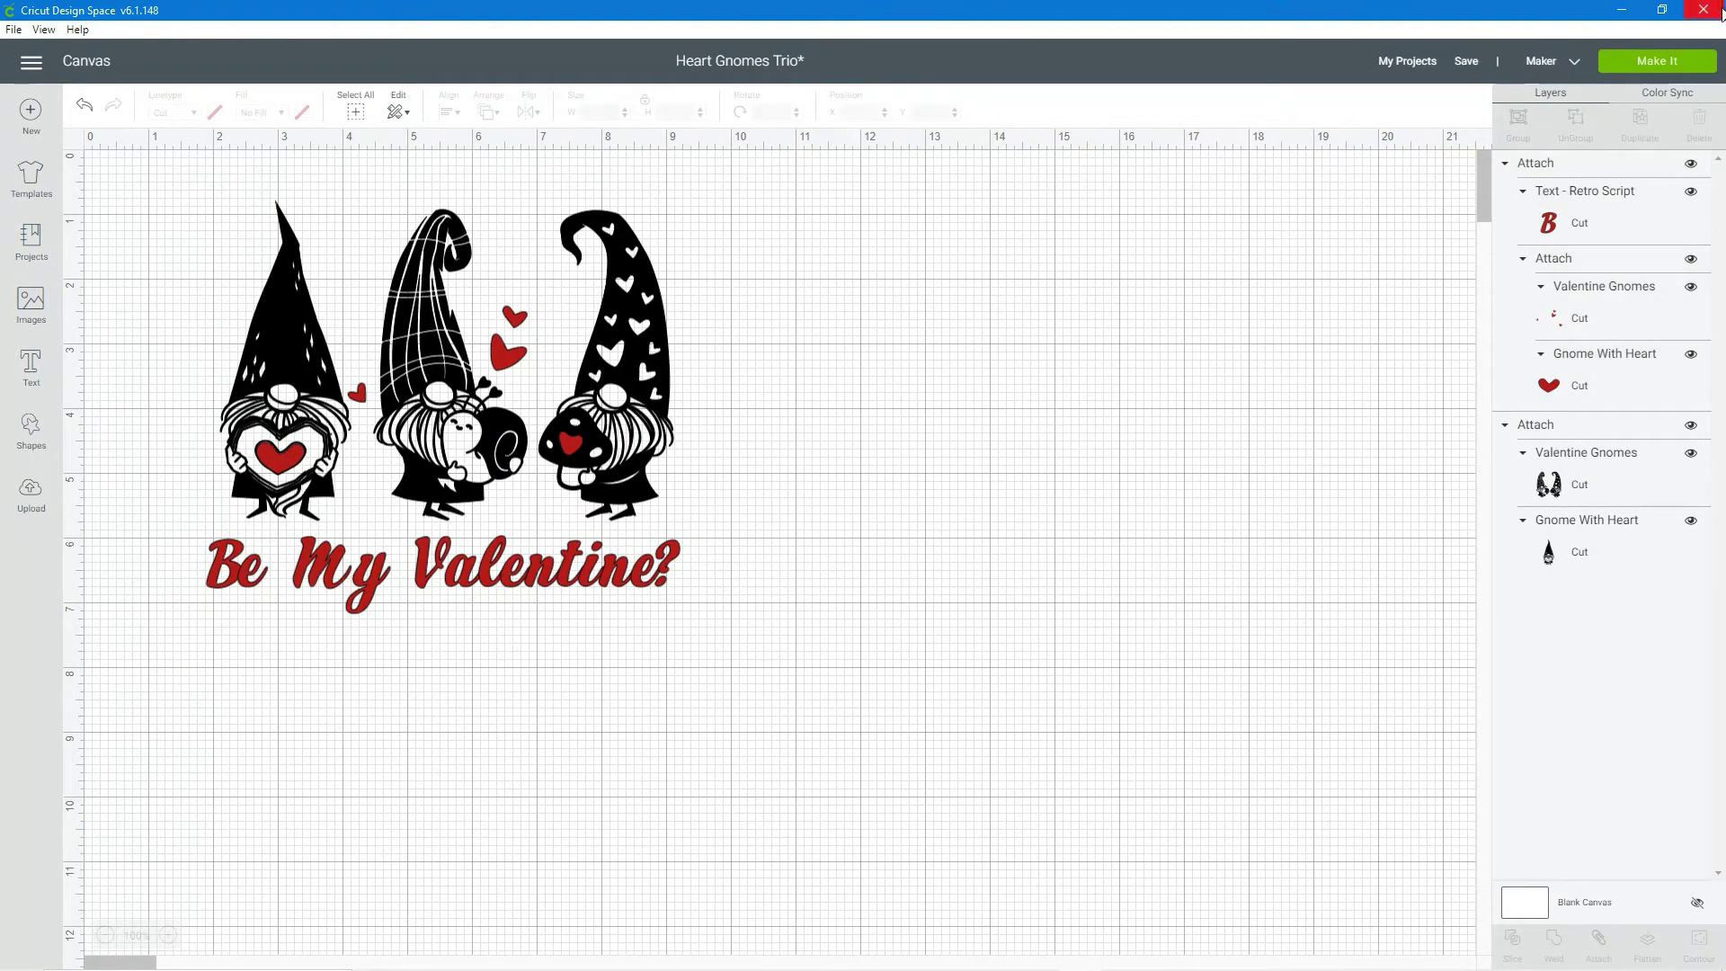
click(1654, 63)
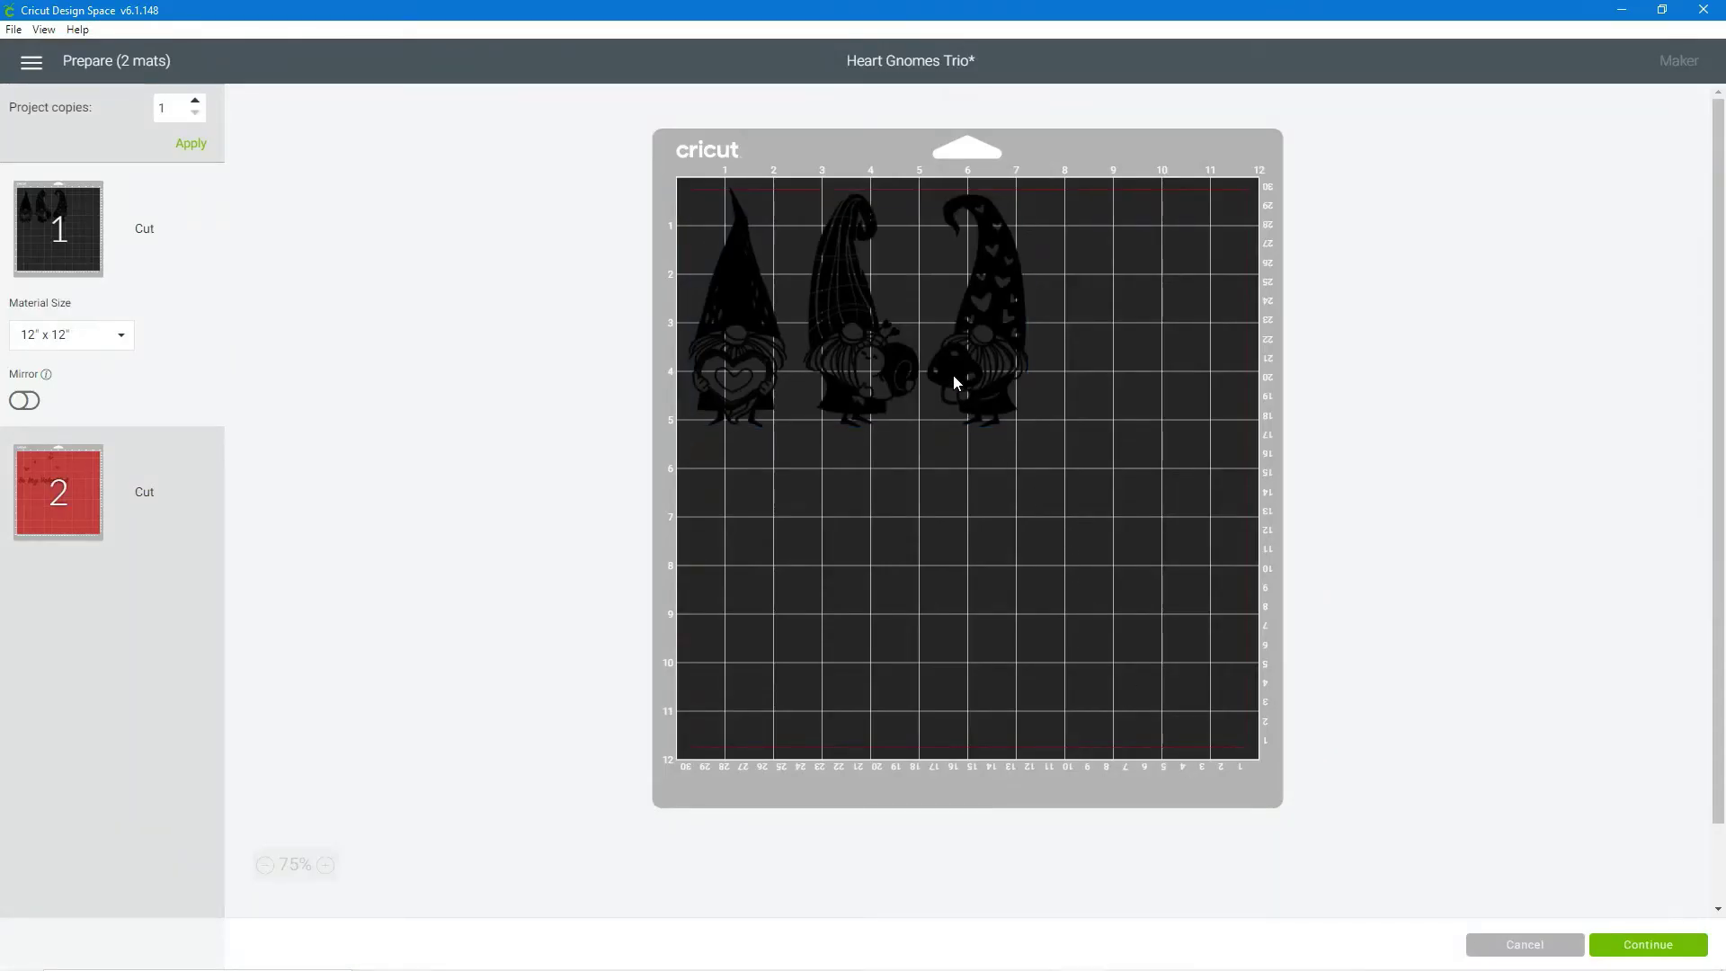
mouse_move(969, 376)
mouse_down()
mouse_move(1040, 564)
mouse_move(959, 350)
mouse_up()
click(73, 485)
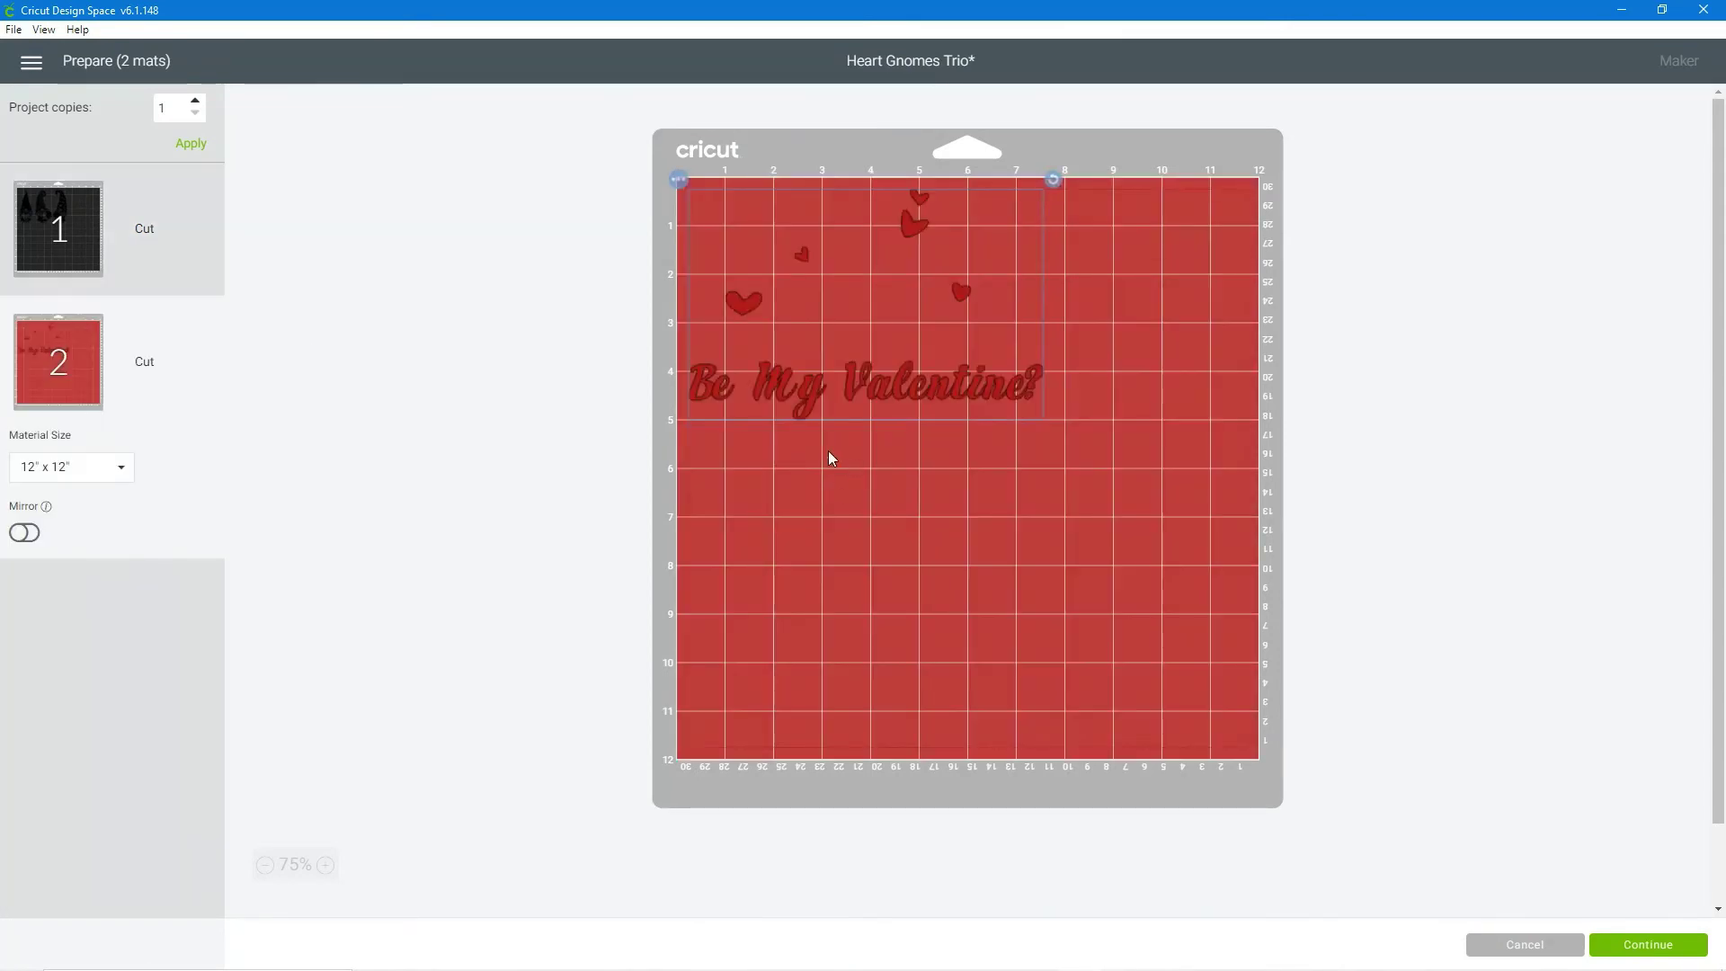
drag(903, 386, 869, 370)
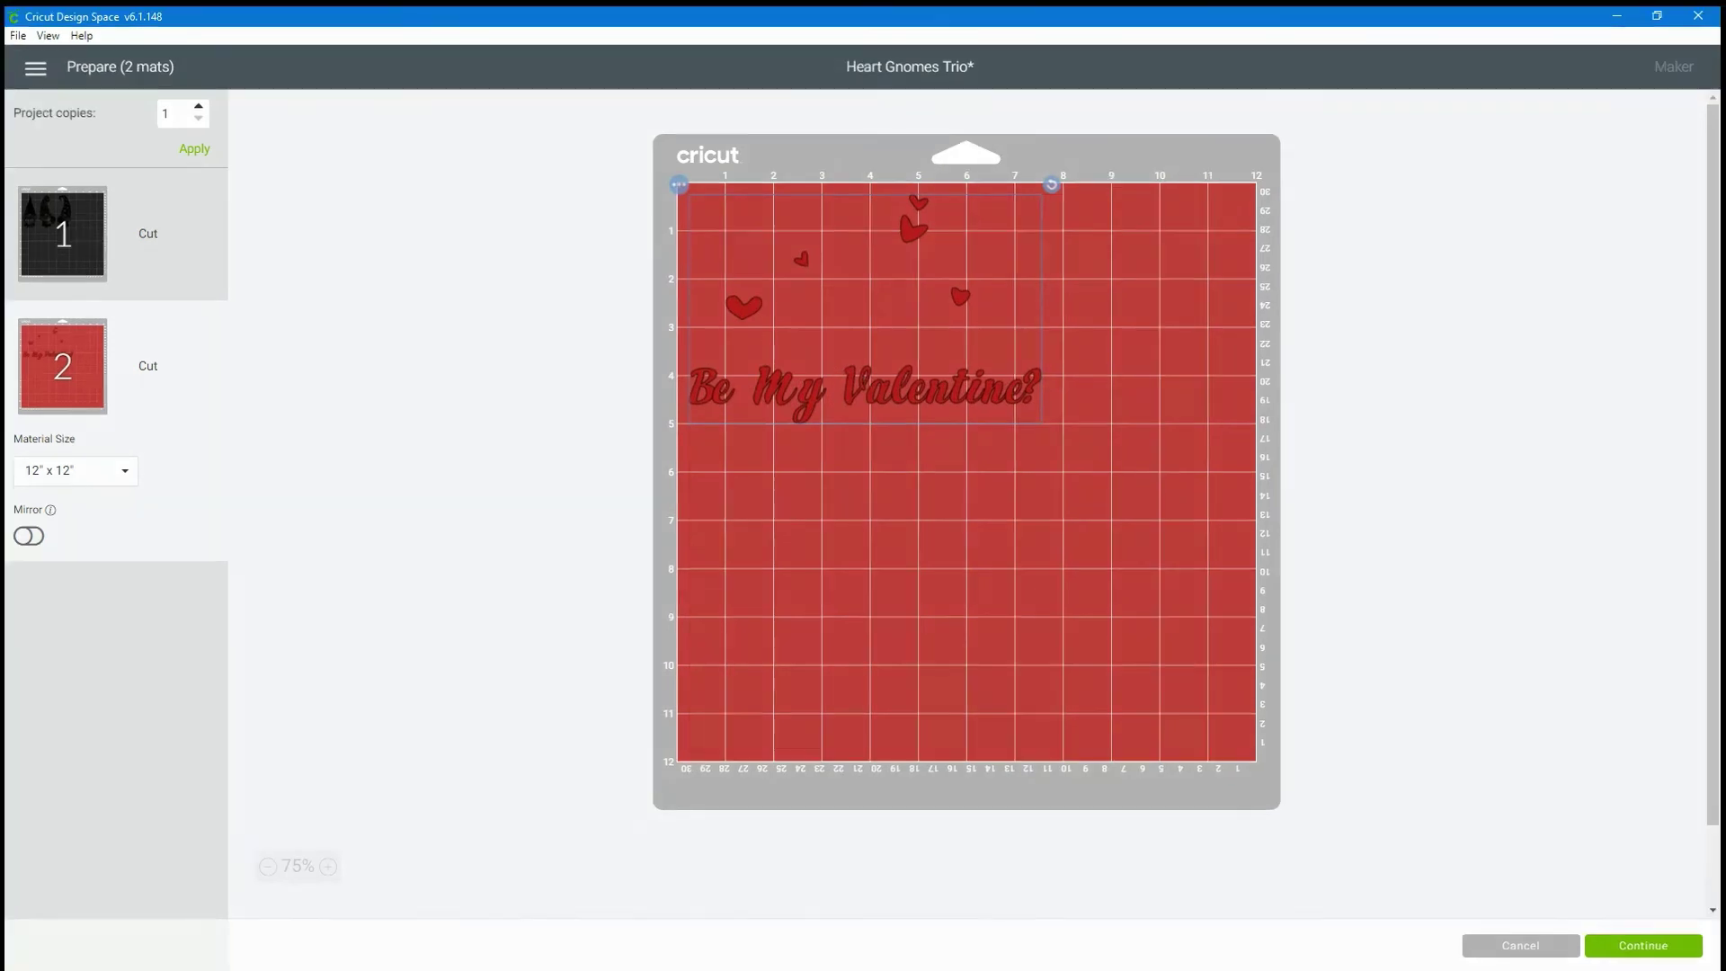
click(1520, 944)
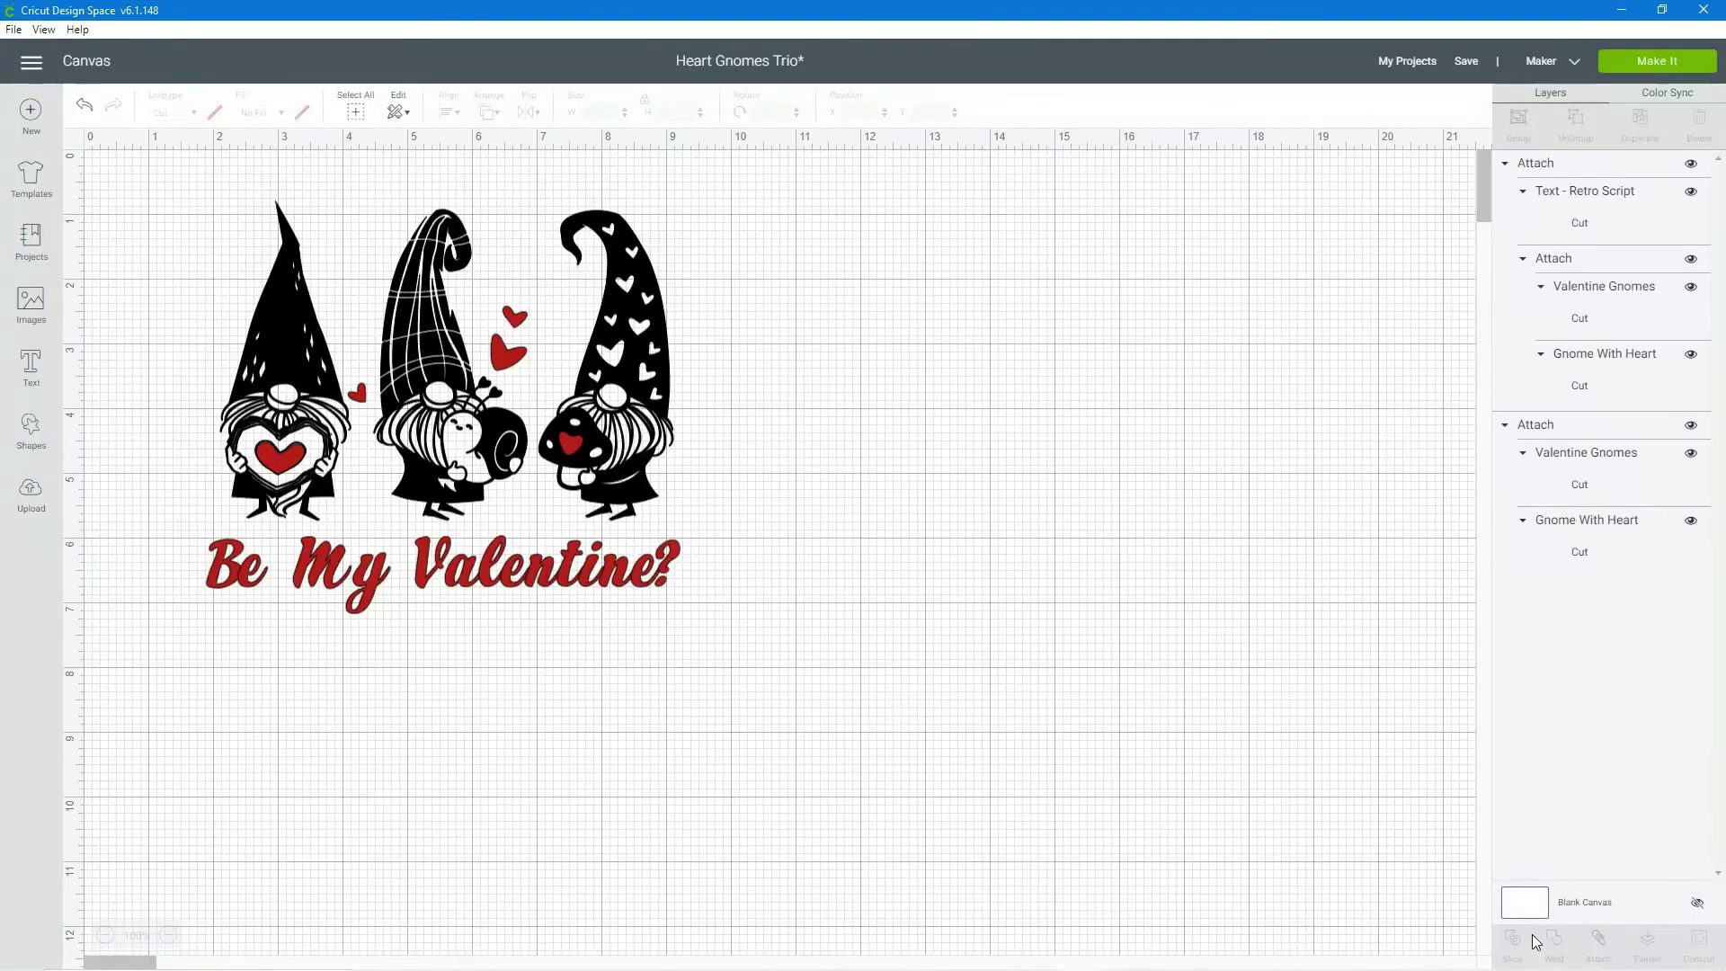
click(283, 463)
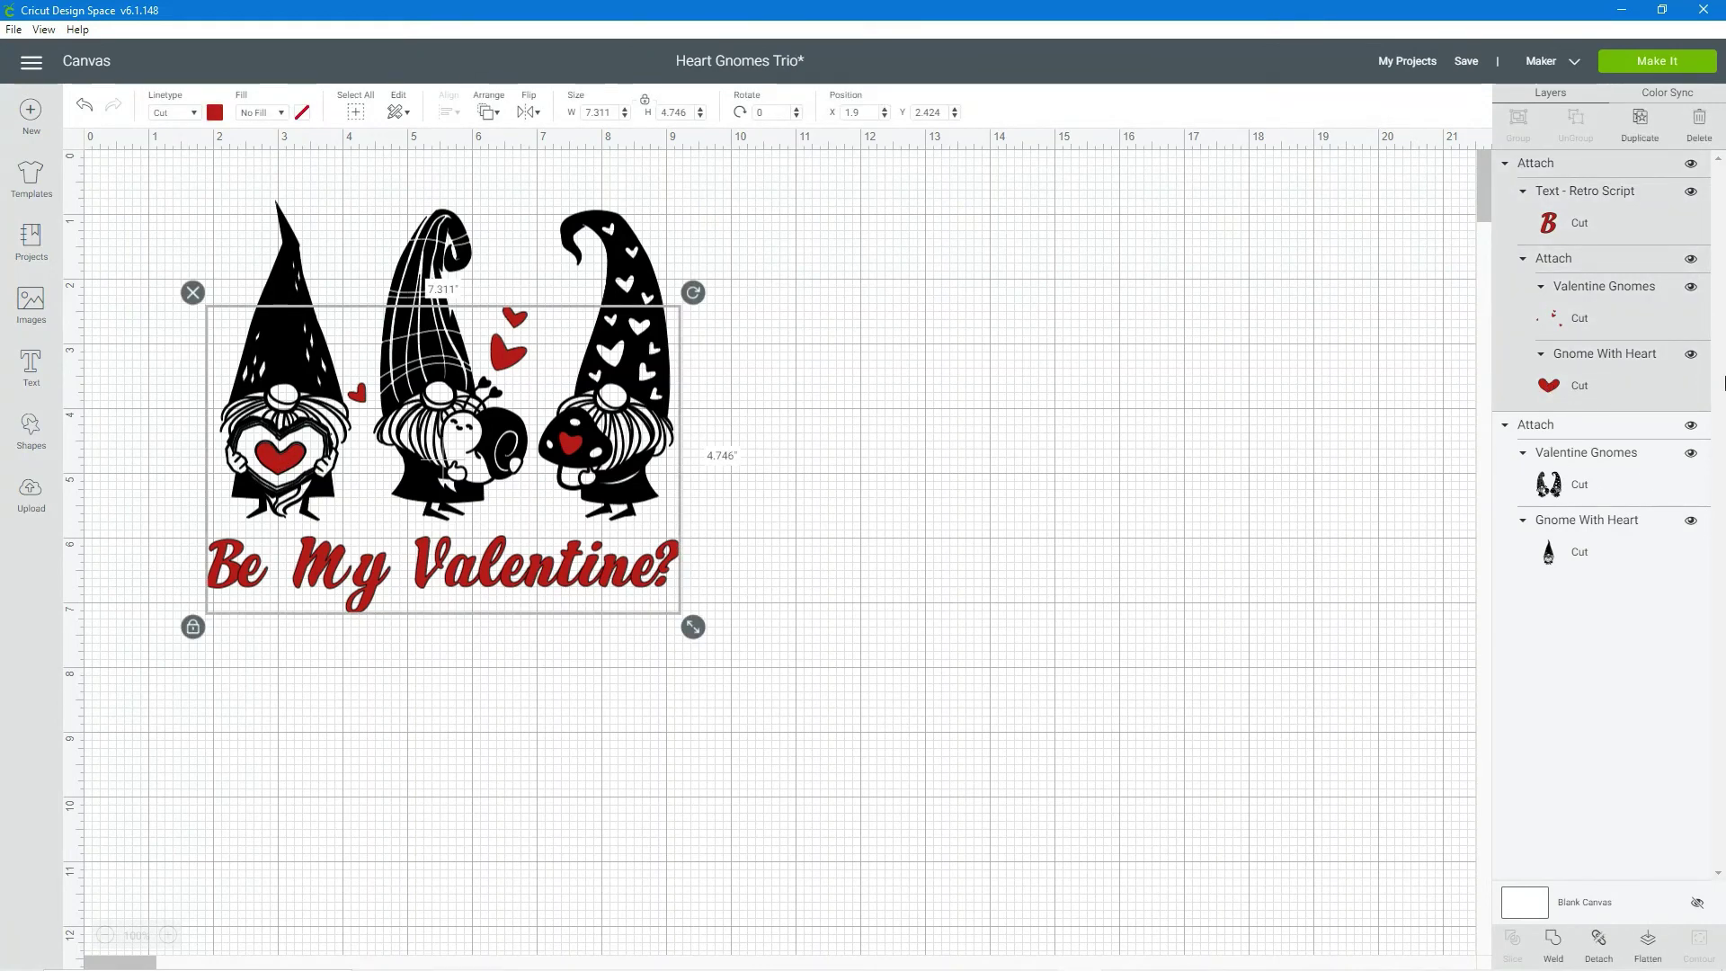
click(1689, 358)
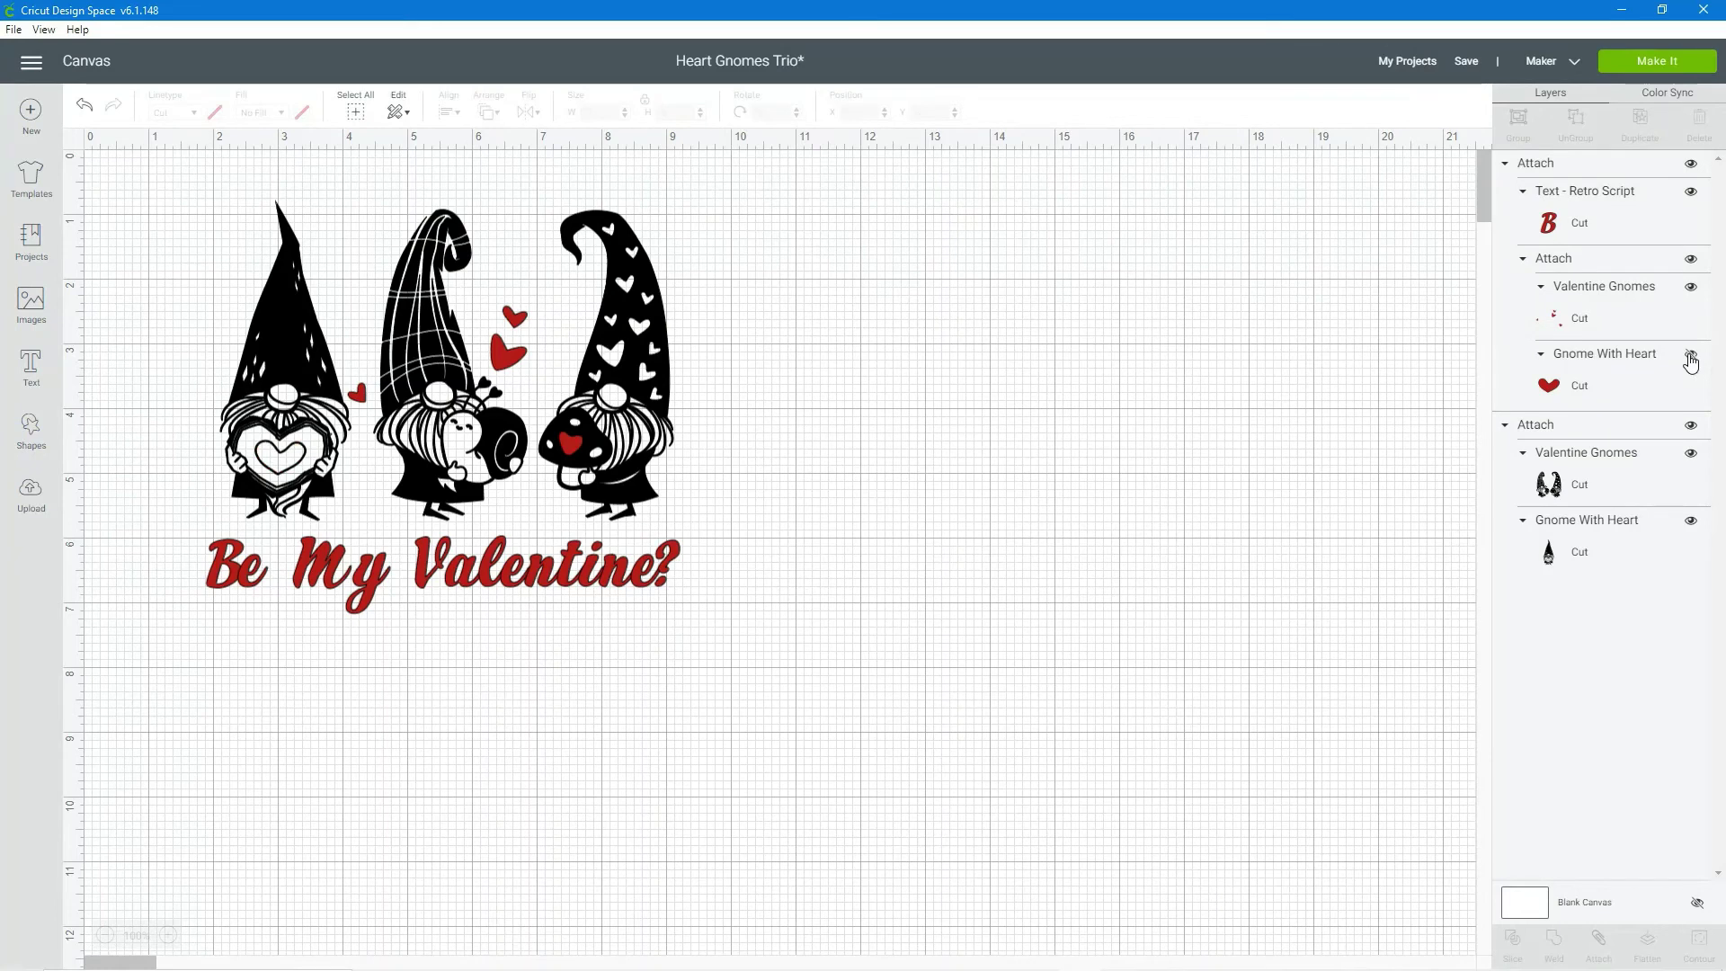
click(1690, 360)
click(1690, 358)
click(1690, 358)
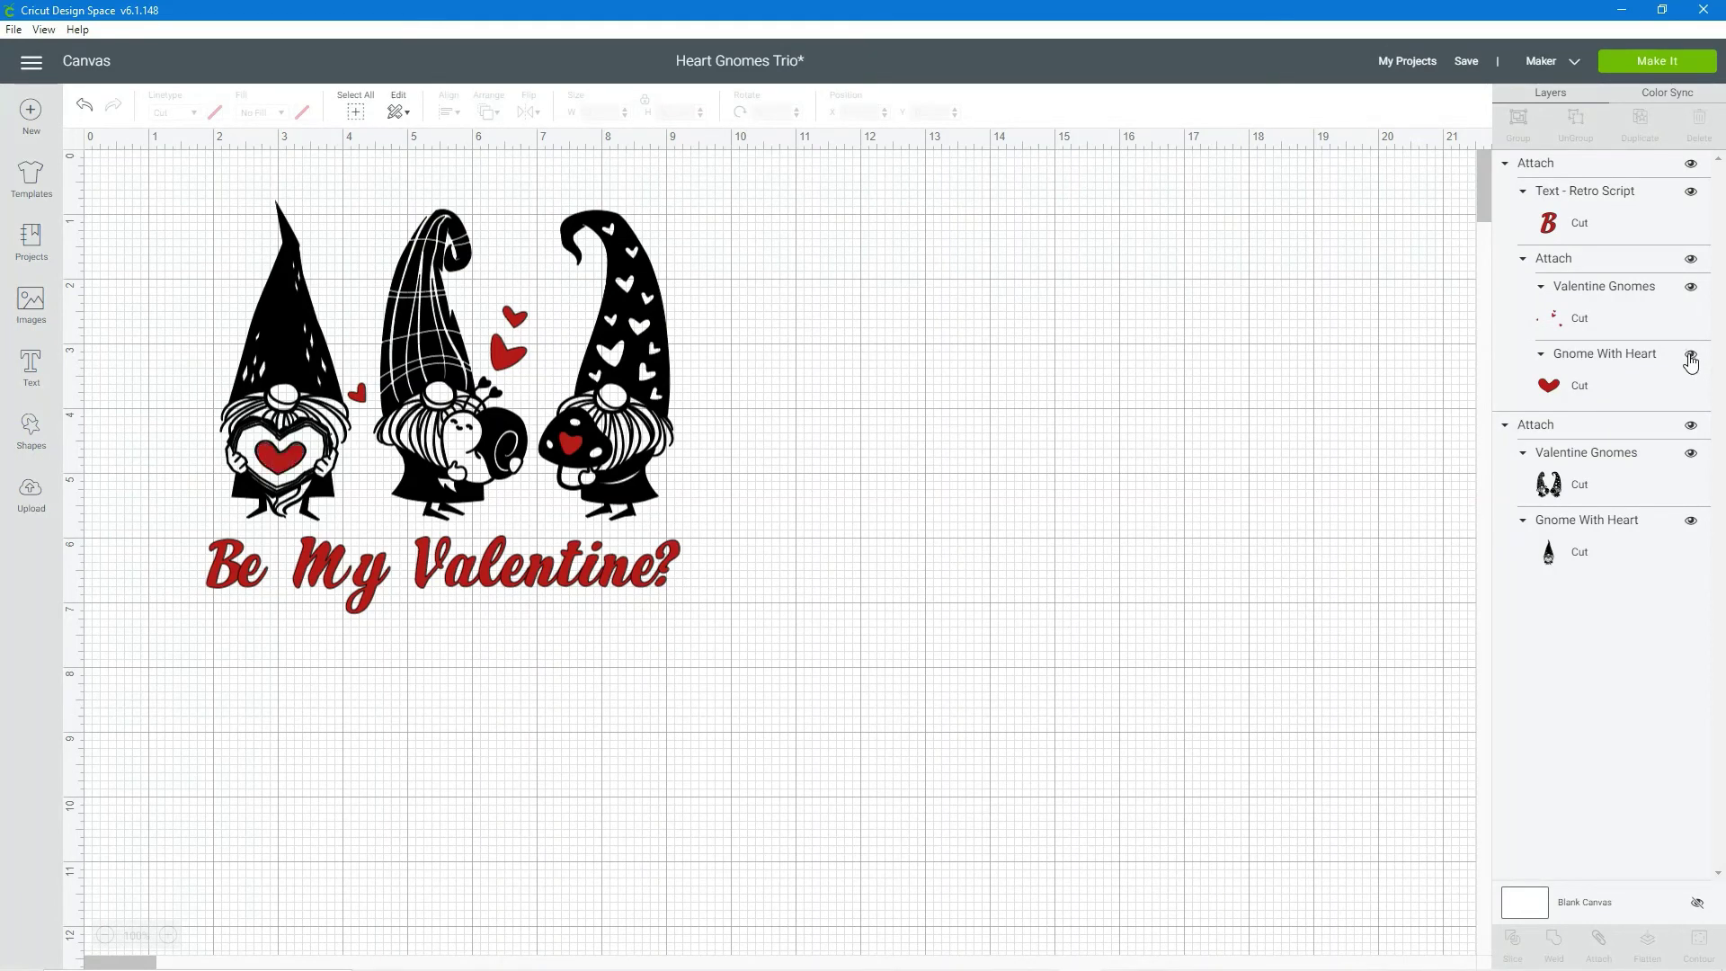